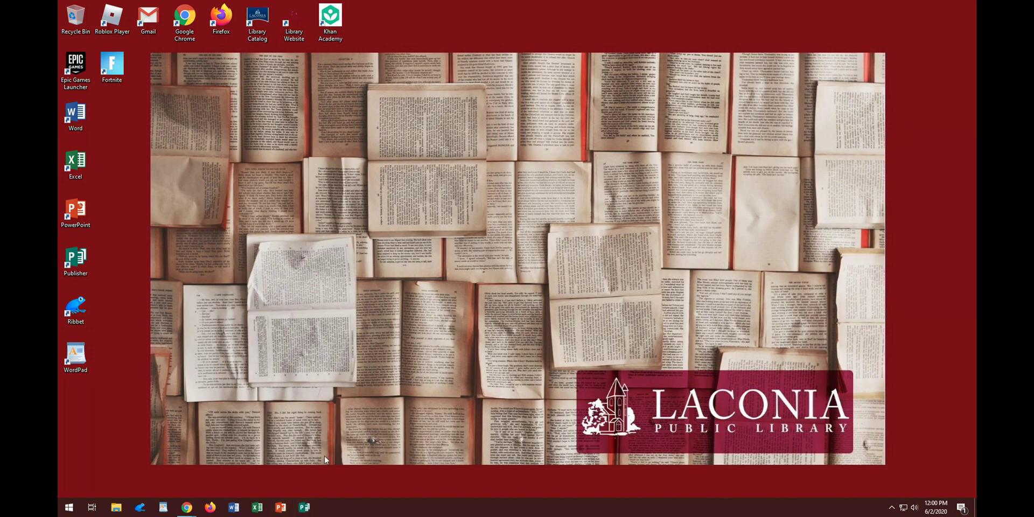
Open Word and create a document from the Modern chronological resume template
click(234, 514)
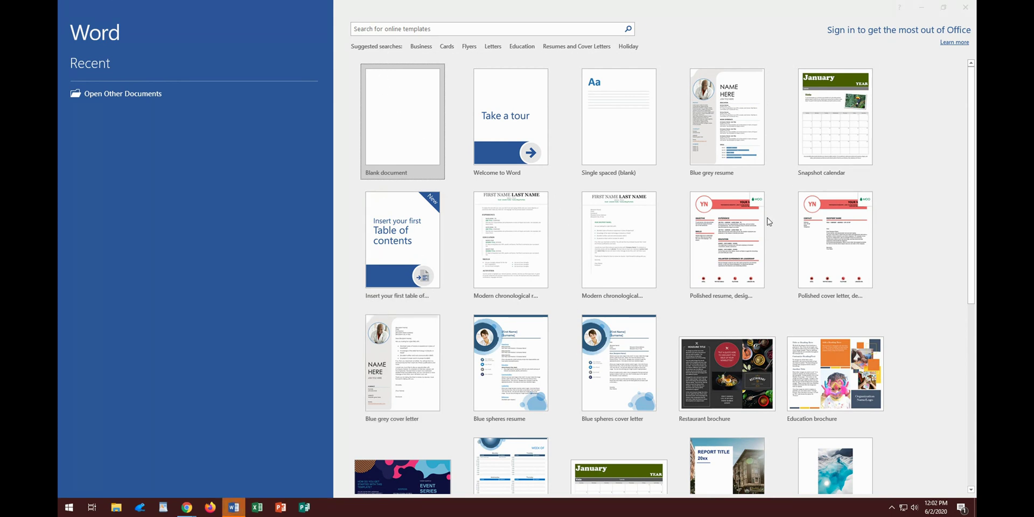
click(231, 508)
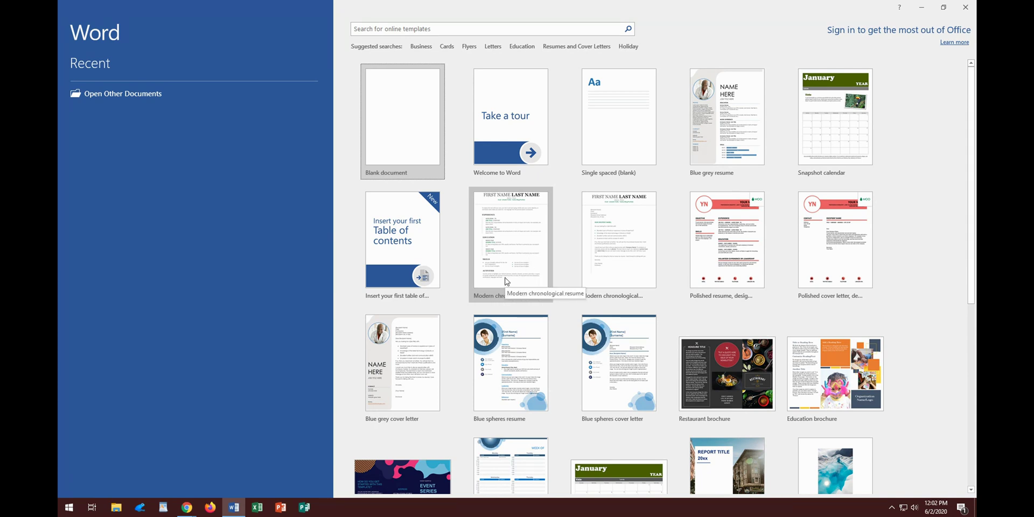
click(518, 220)
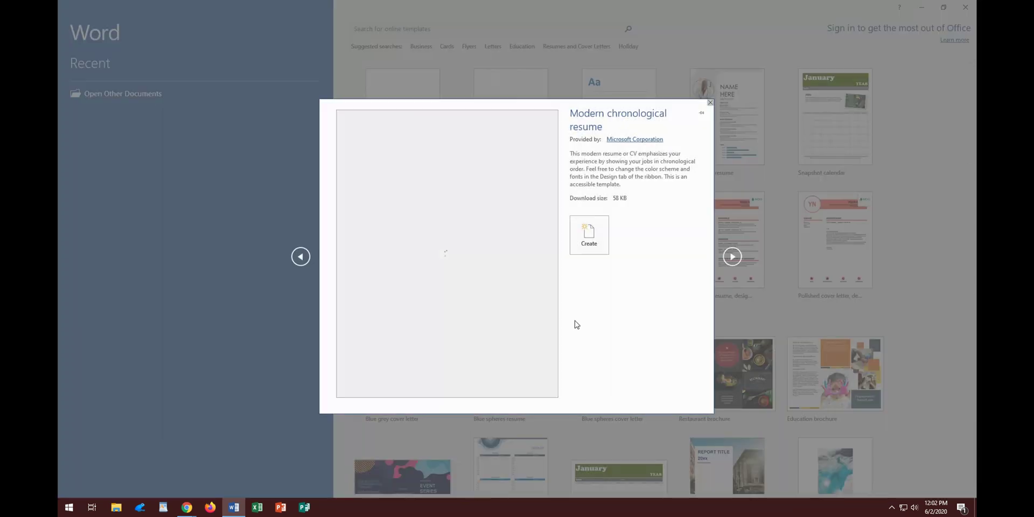
click(586, 236)
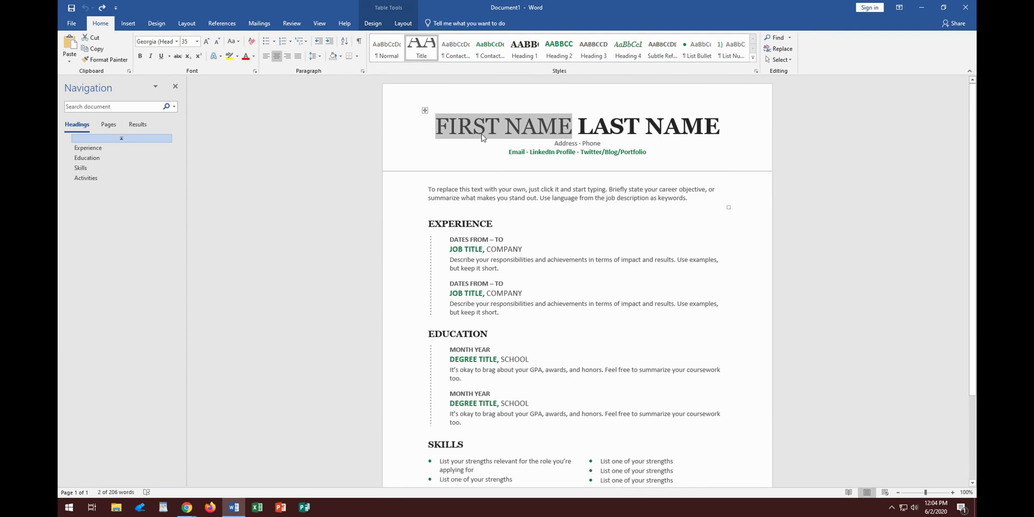
Replace the first name placeholder in the resume title with the applicant's first name
text(SHAY)
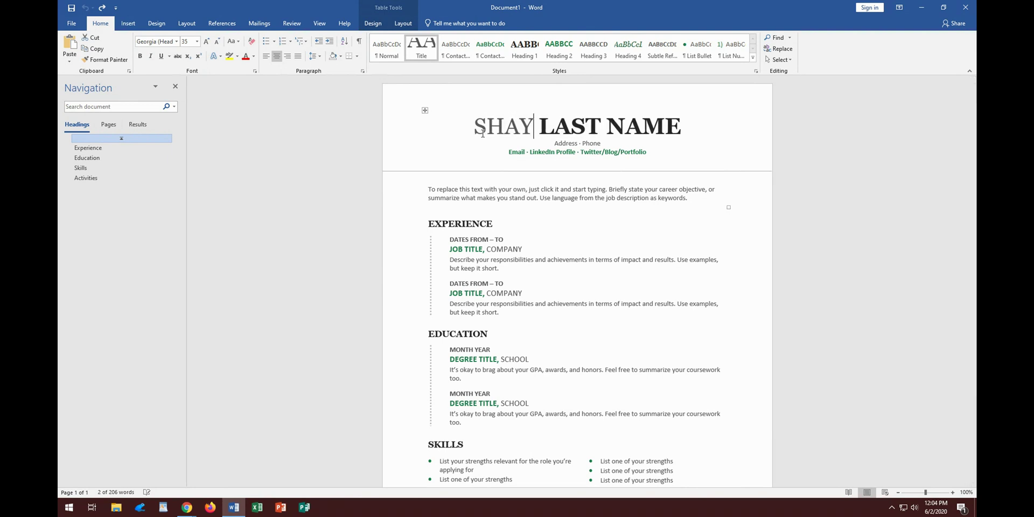
text(LA)
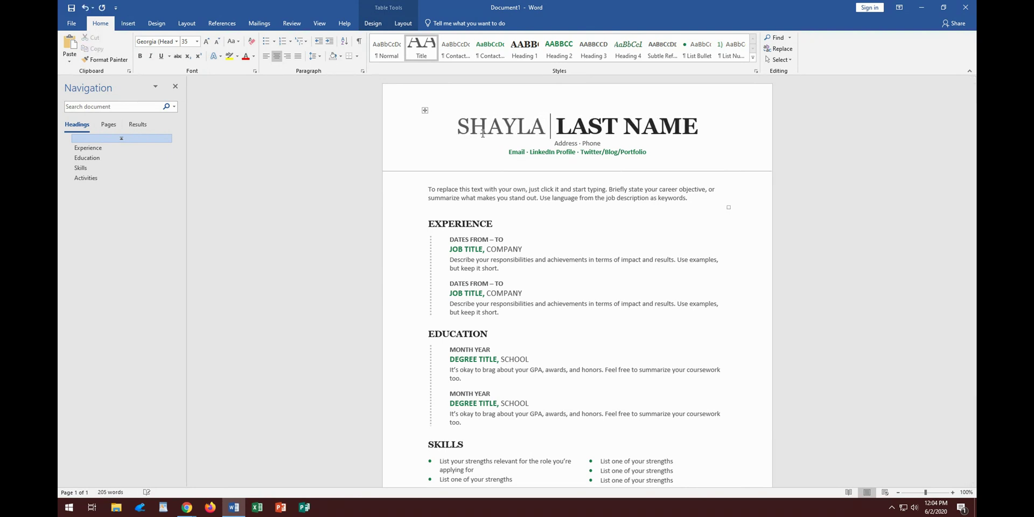
key(BackSpace)
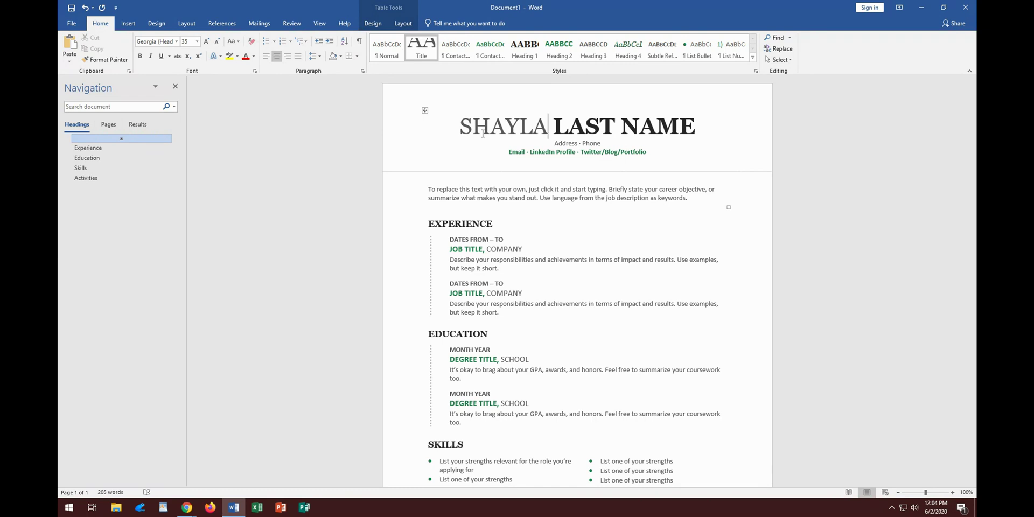
drag(543, 125, 472, 126)
click(473, 125)
double_click(489, 125)
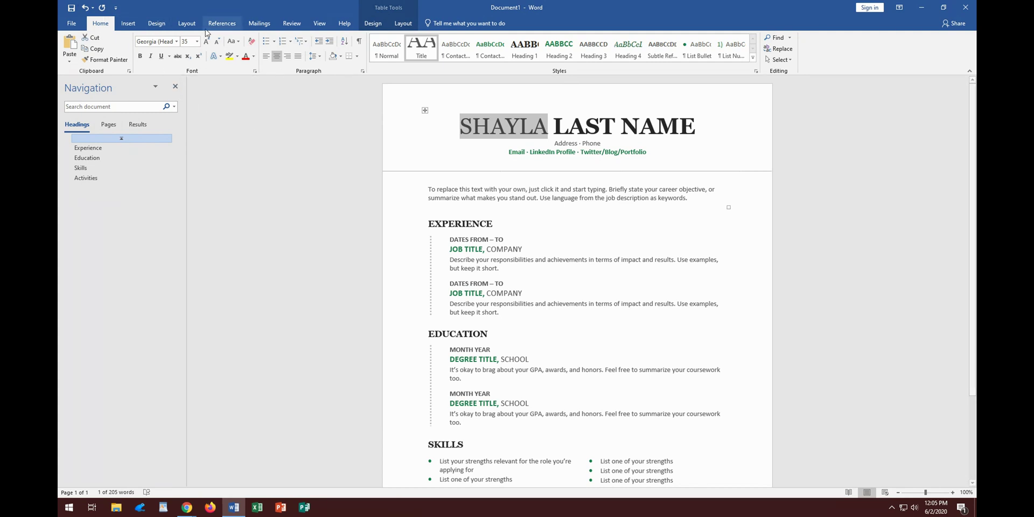
click(197, 42)
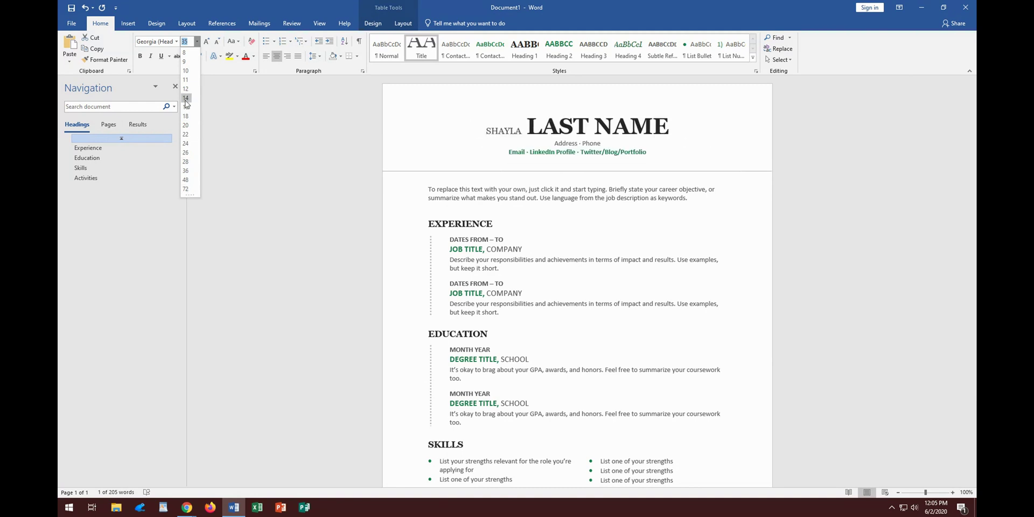
click(175, 42)
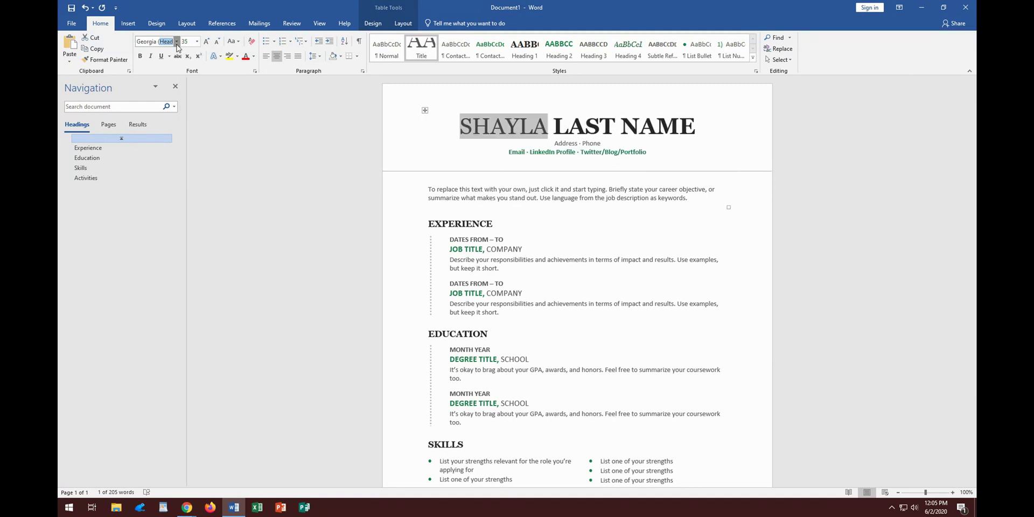
click(176, 41)
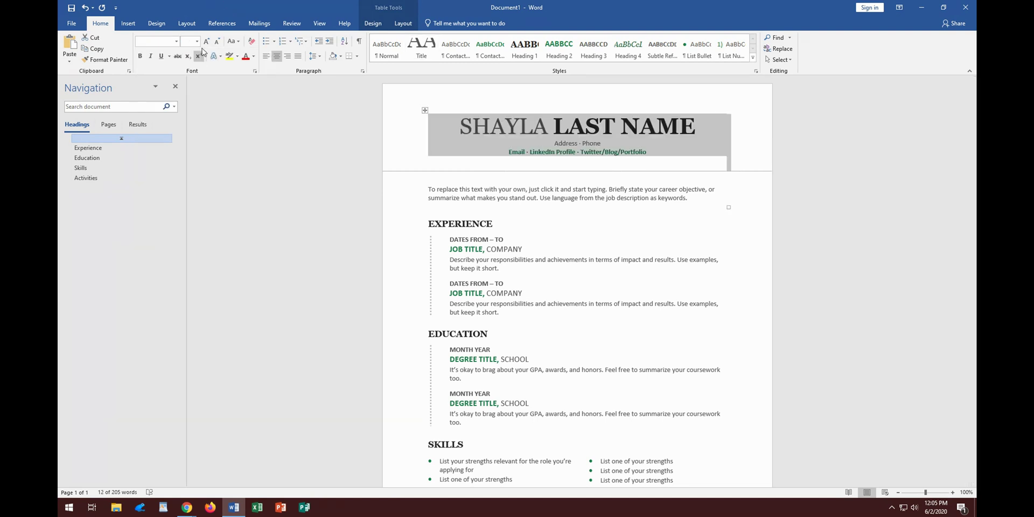
Remove the bold formatting from the whole name and contact header
click(140, 58)
click(140, 58)
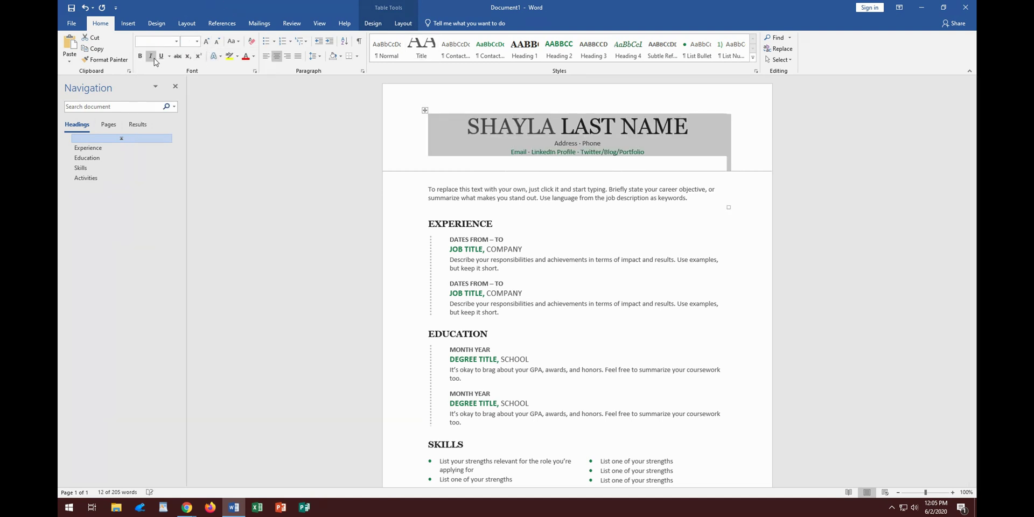
Try italic, underline and strikethrough on the name and contact header, switching each effect off again
click(155, 58)
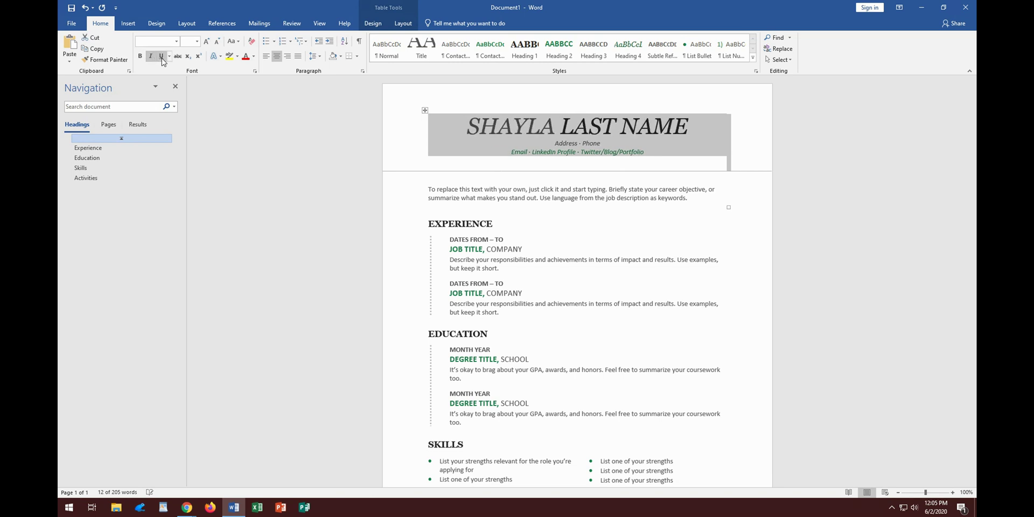
click(161, 56)
click(162, 56)
click(151, 56)
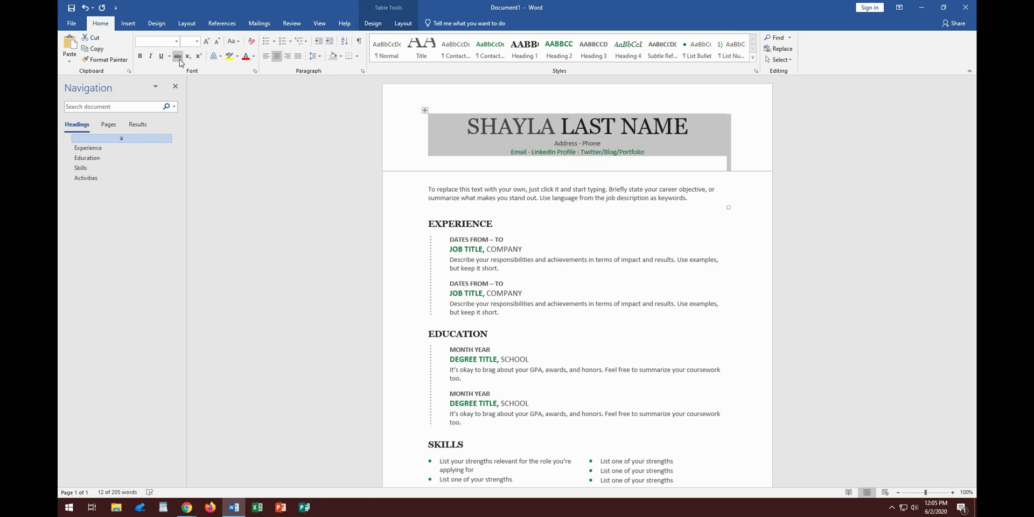
click(180, 59)
click(180, 59)
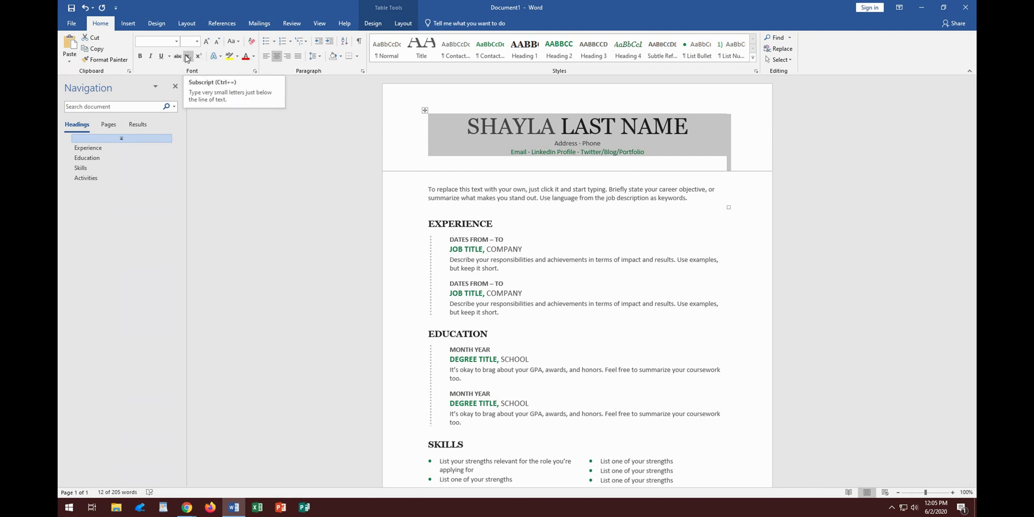
Recolor the name and contact header text, trying red and settling on black
click(245, 57)
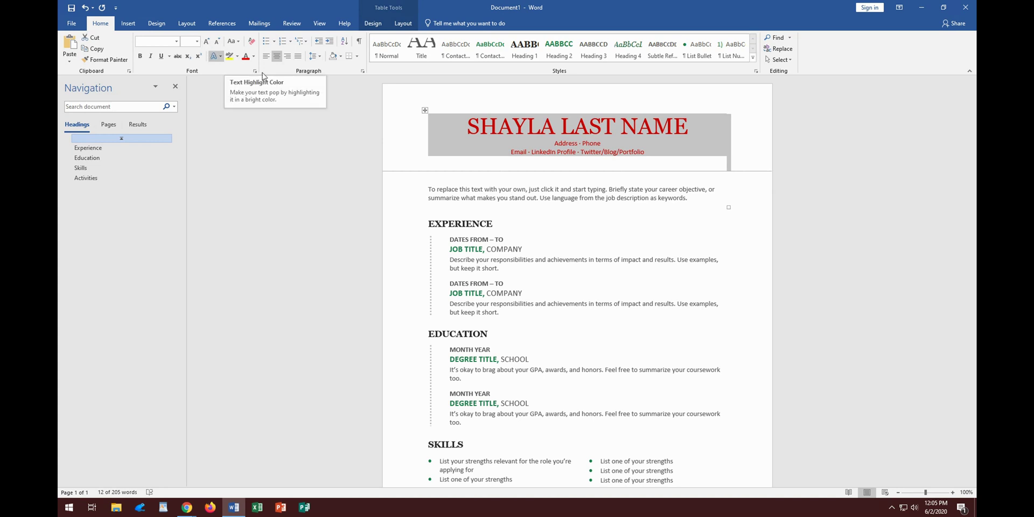
Try centered, left and right alignment on the introductory paragraph and settle on justified
click(491, 200)
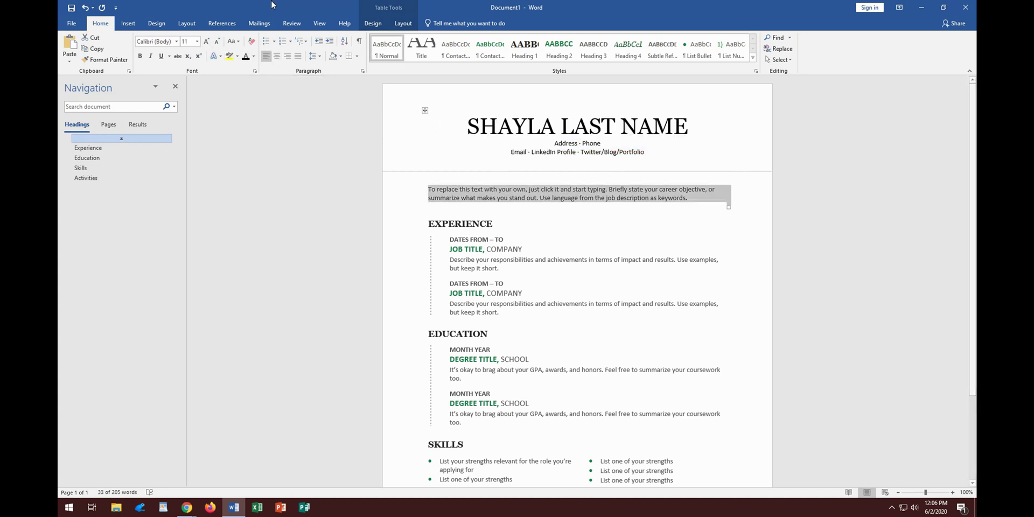
click(277, 56)
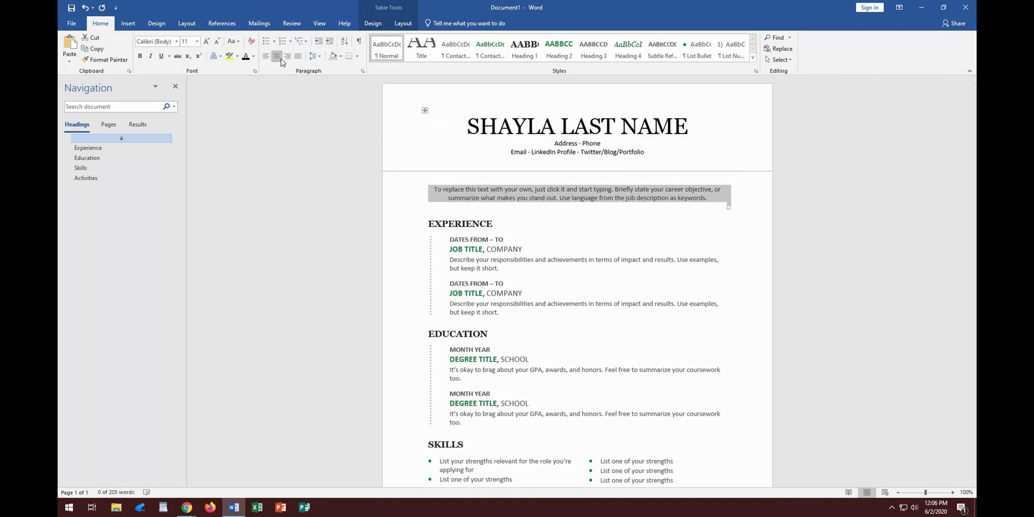
click(298, 56)
click(265, 57)
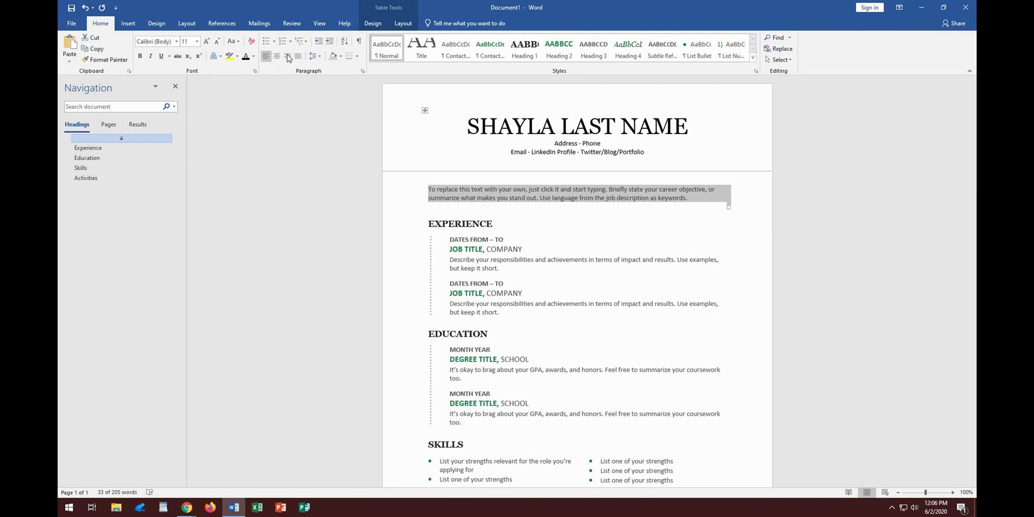
click(286, 57)
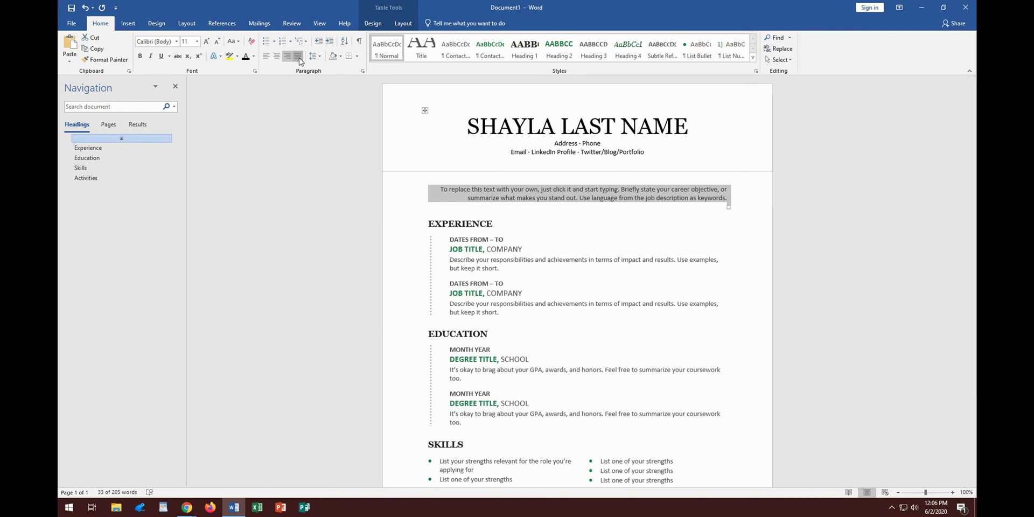
click(298, 56)
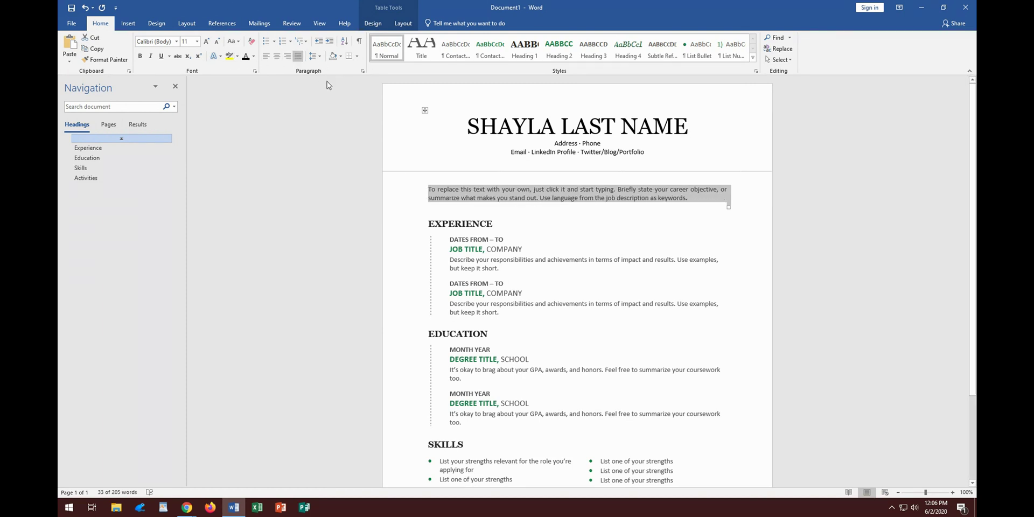
Create a new blank document alongside the resume
click(516, 268)
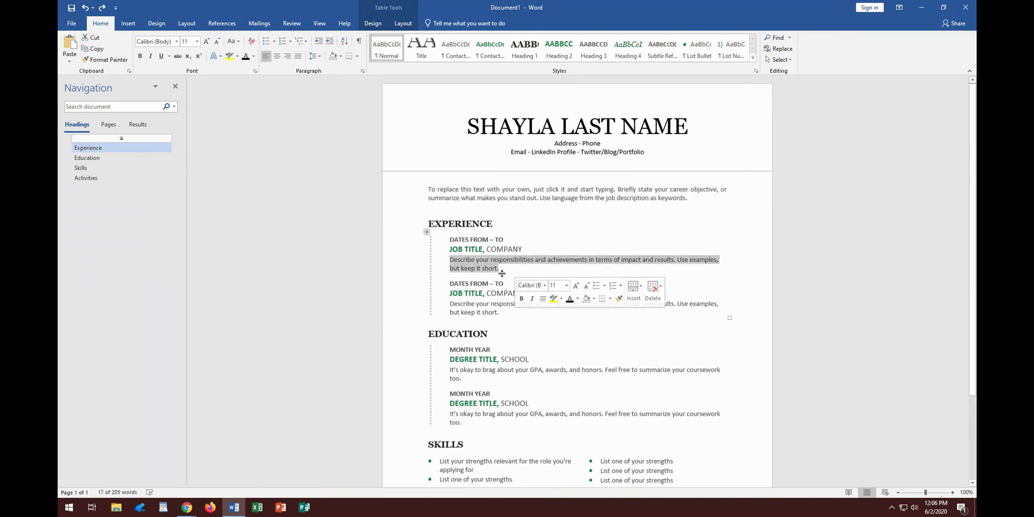
key(alt+f)
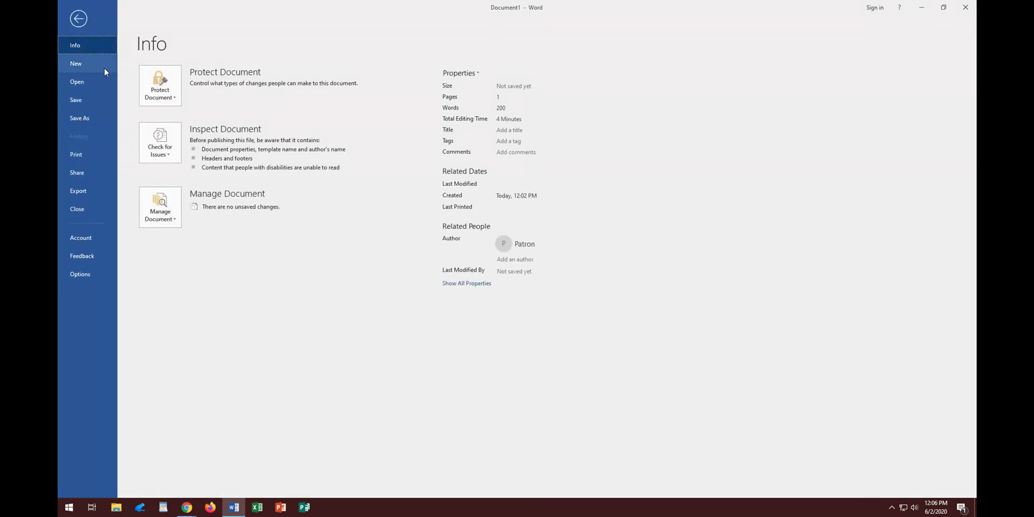
click(104, 67)
click(227, 146)
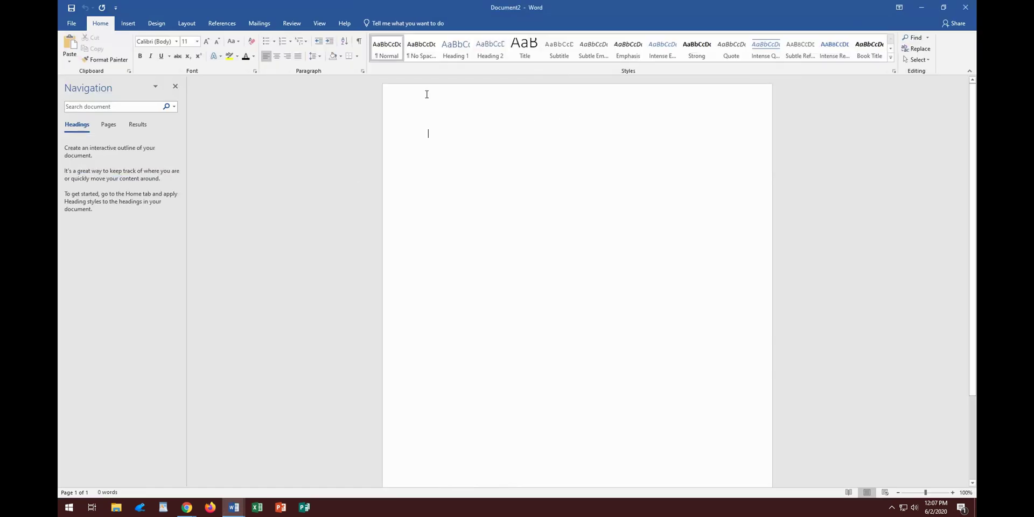
Start a bulleted list with the items "Clean the bathrooms" and "Get computer fixed"
click(266, 41)
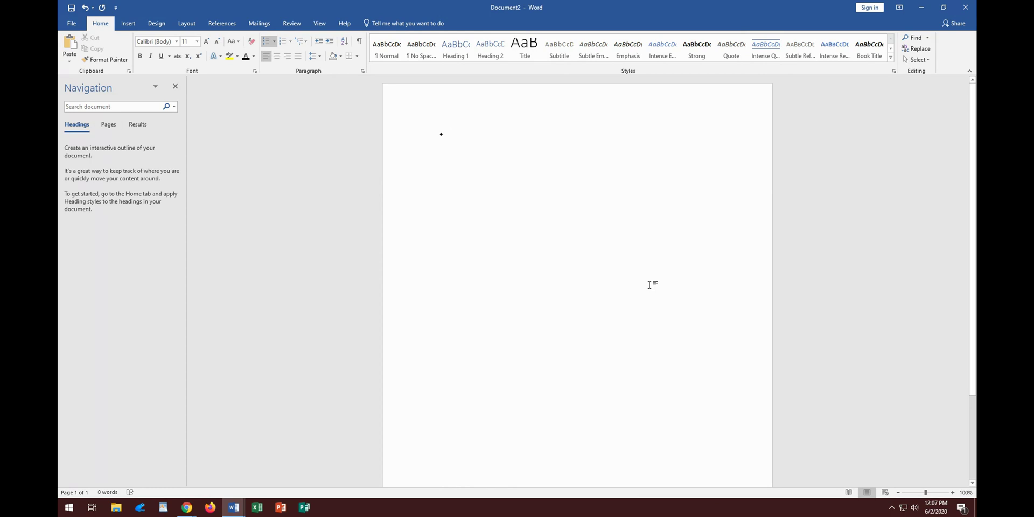
text(Clean the )
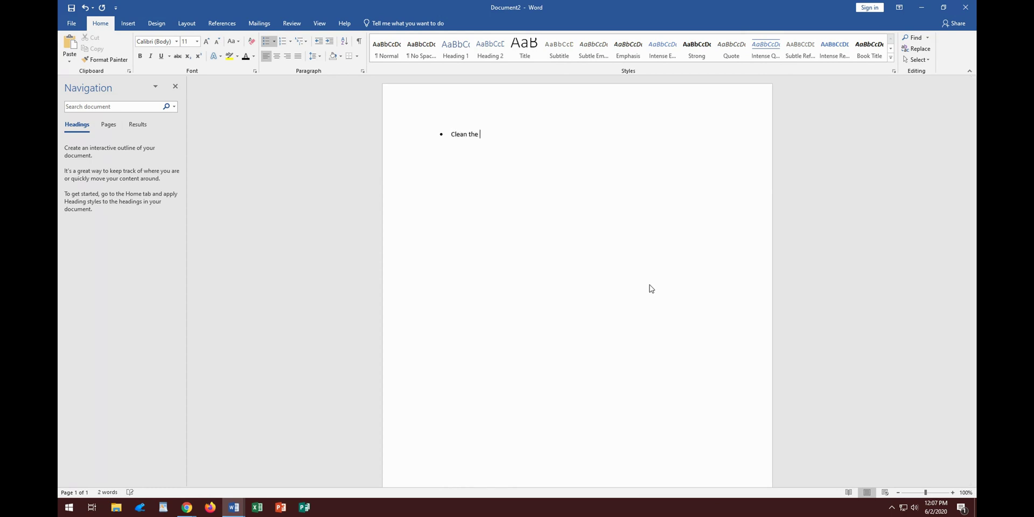
text(bathrooms)
key(Return)
text(Get computer fixed)
Try removing the bullet from the second list item, undo back into its text, and redo the typed words
click(265, 42)
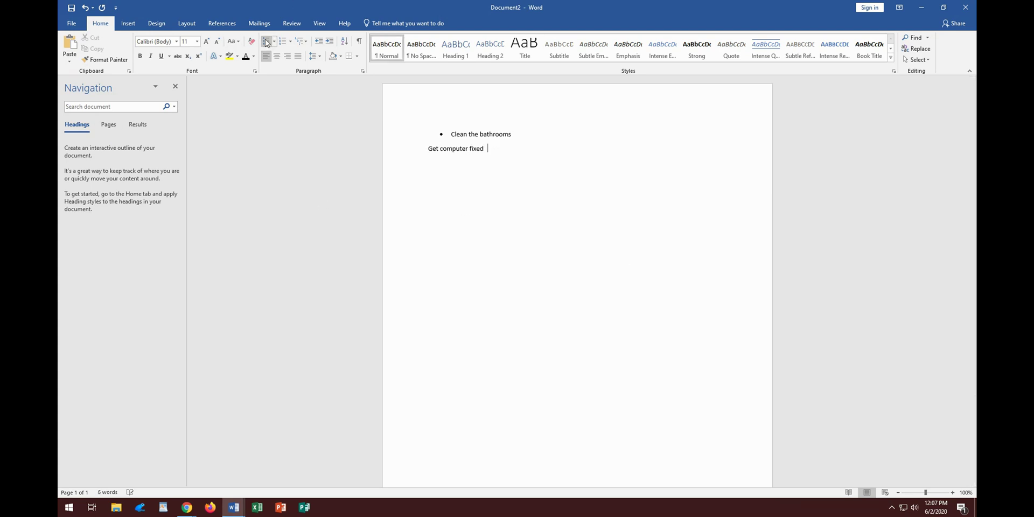
click(274, 41)
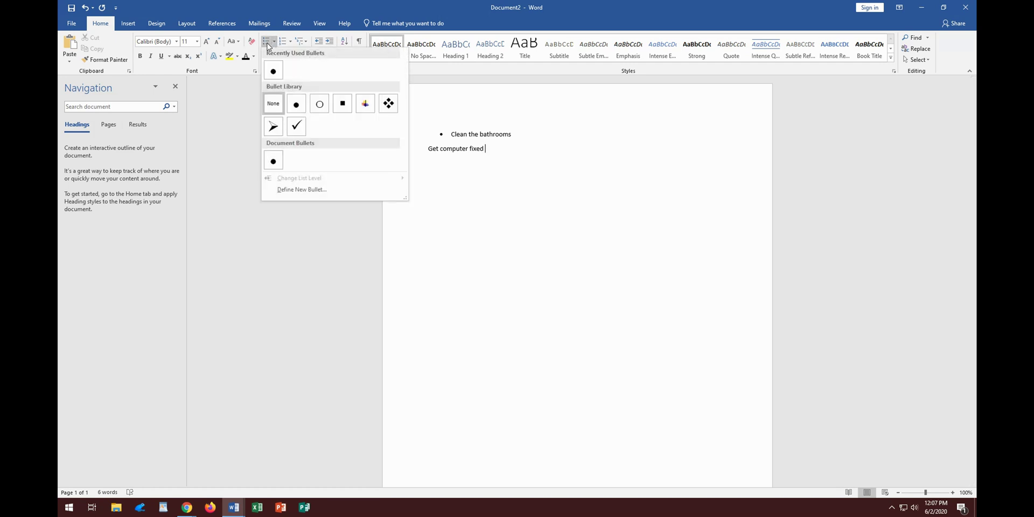
click(84, 8)
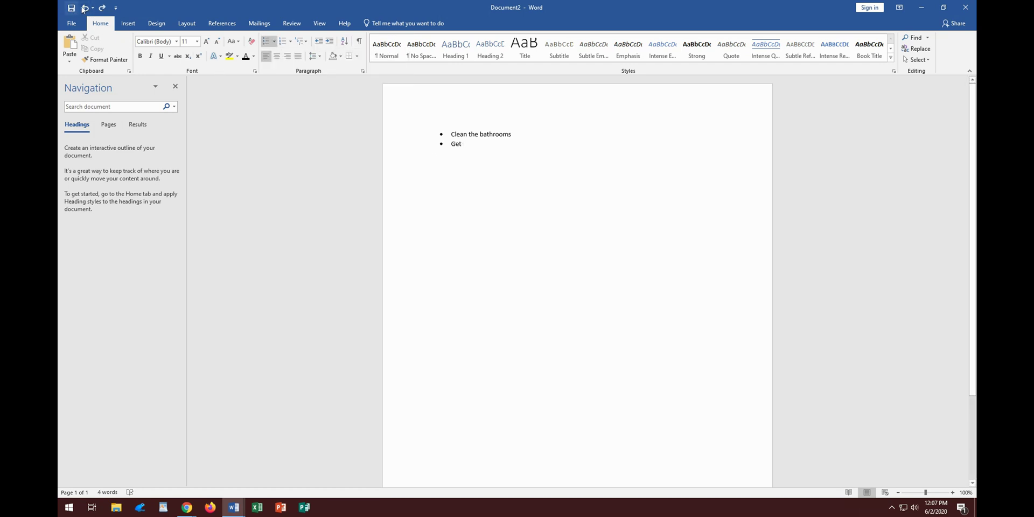
click(85, 9)
click(102, 9)
click(102, 9)
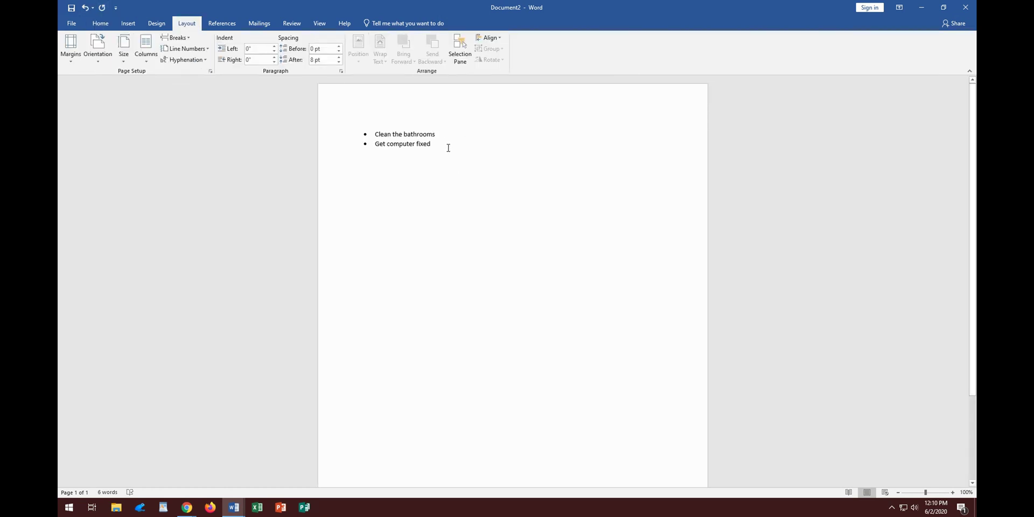
double_click(341, 115)
double_click(409, 425)
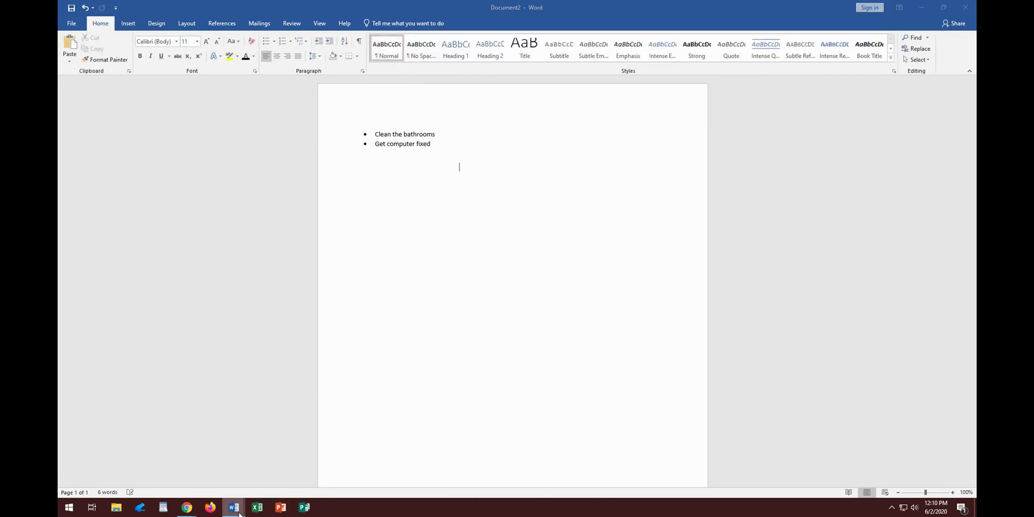
Switch back to the resume document, Document1
mouse_move(233, 507)
click(217, 465)
click(472, 117)
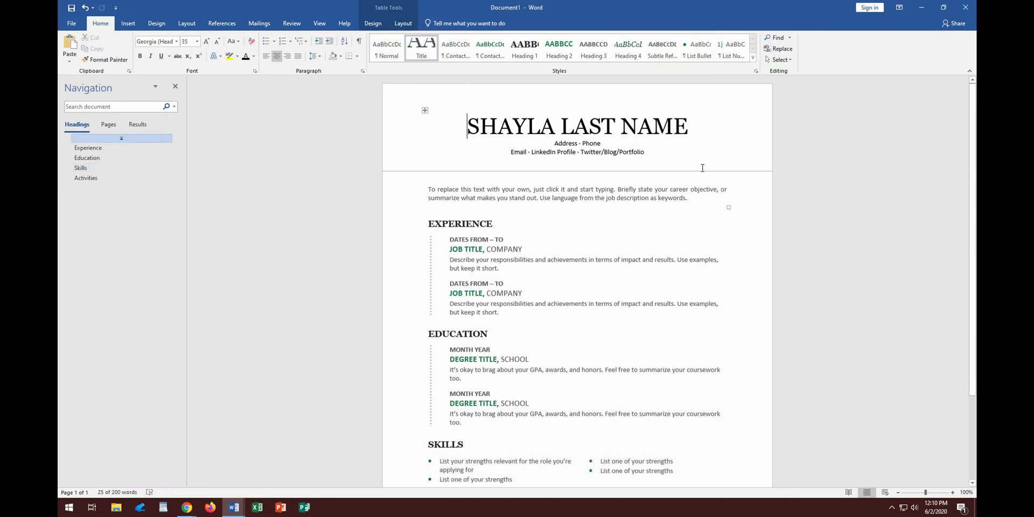
Set the paragraph spacing after the first job entry under Experience to 5 pt
click(159, 23)
click(183, 24)
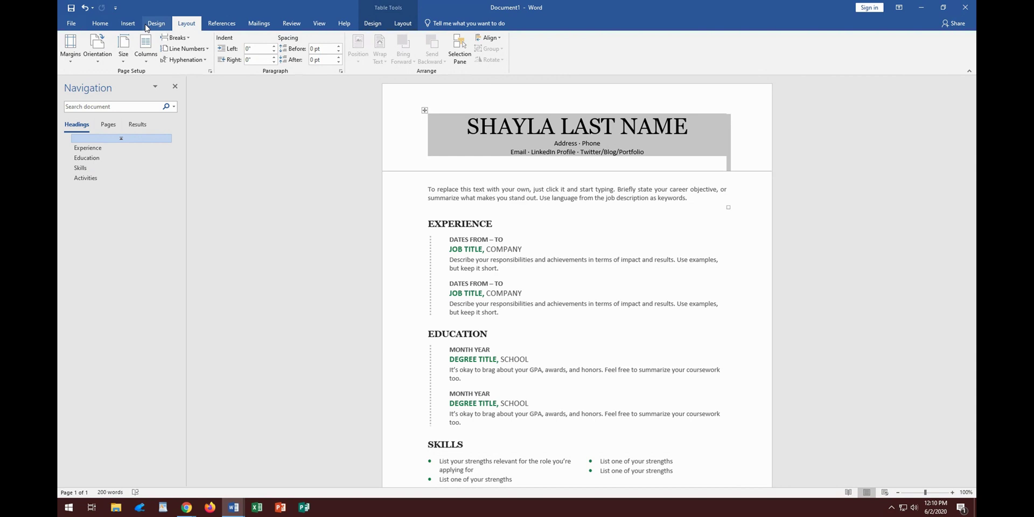
click(482, 194)
click(485, 269)
double_click(506, 270)
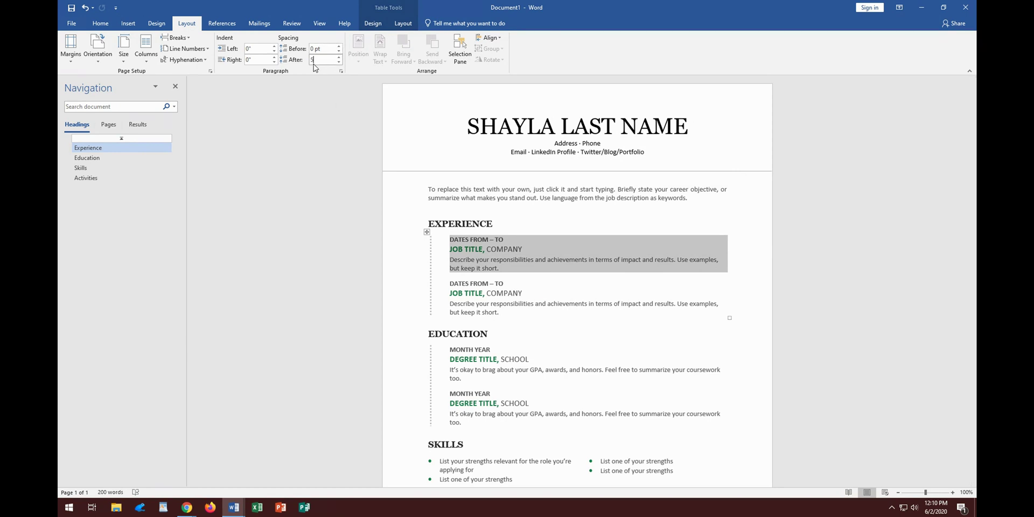
key(Return)
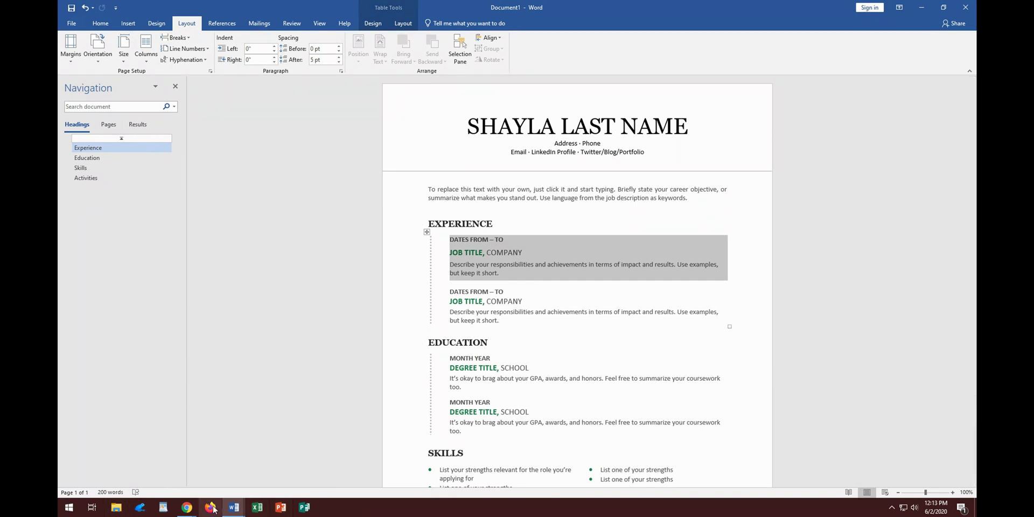
Switch to the bulleted-list document, Document2, and save it as Word document "Clean the bathrooms" on the STORE N GO (E:) drive
click(234, 507)
click(269, 471)
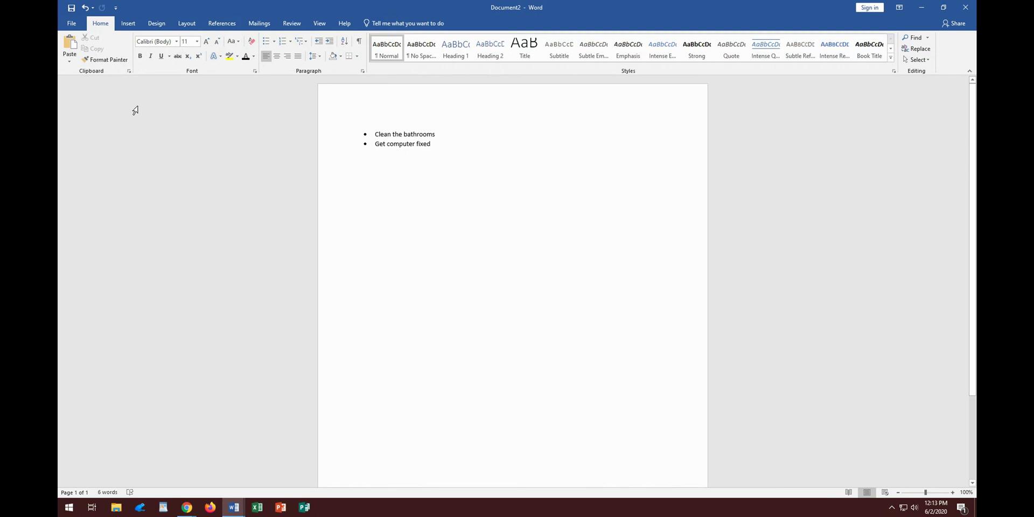
click(74, 23)
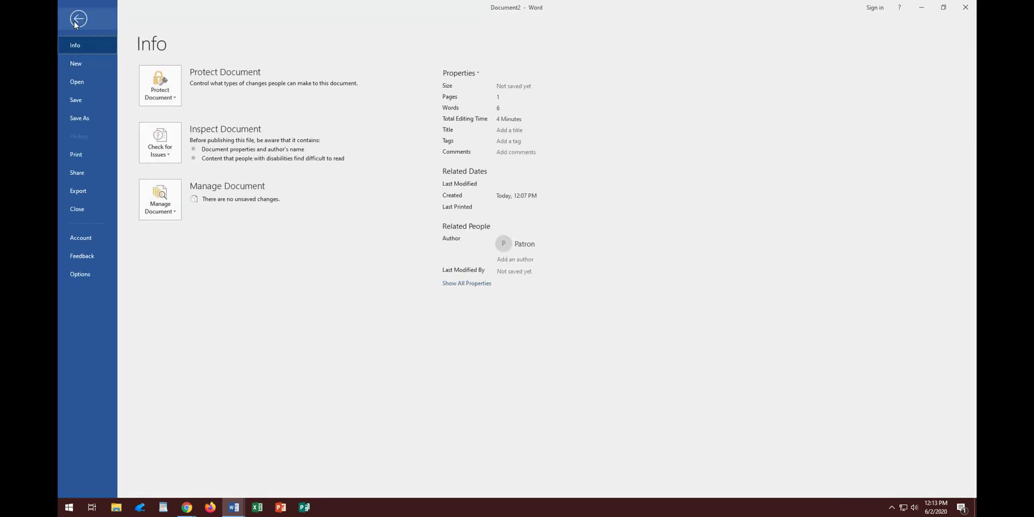
click(85, 116)
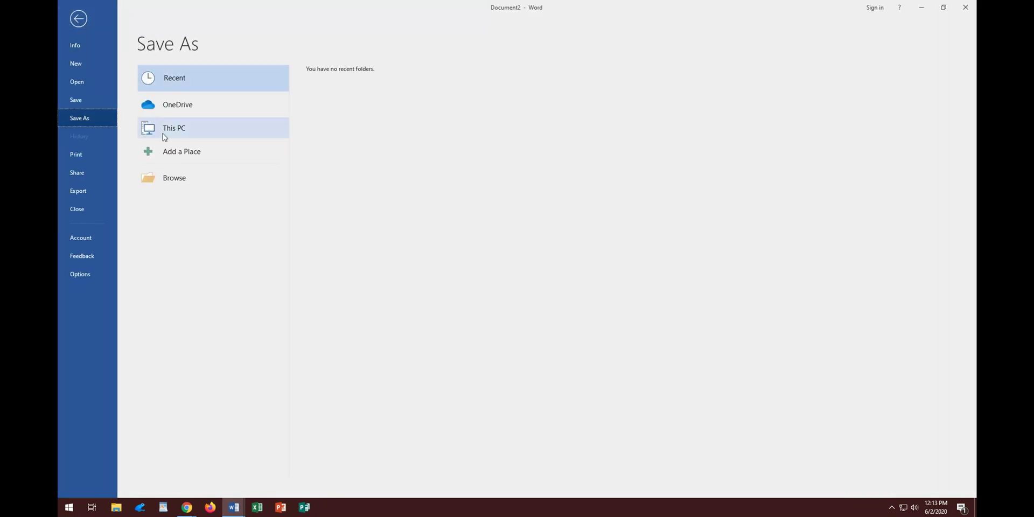
click(174, 124)
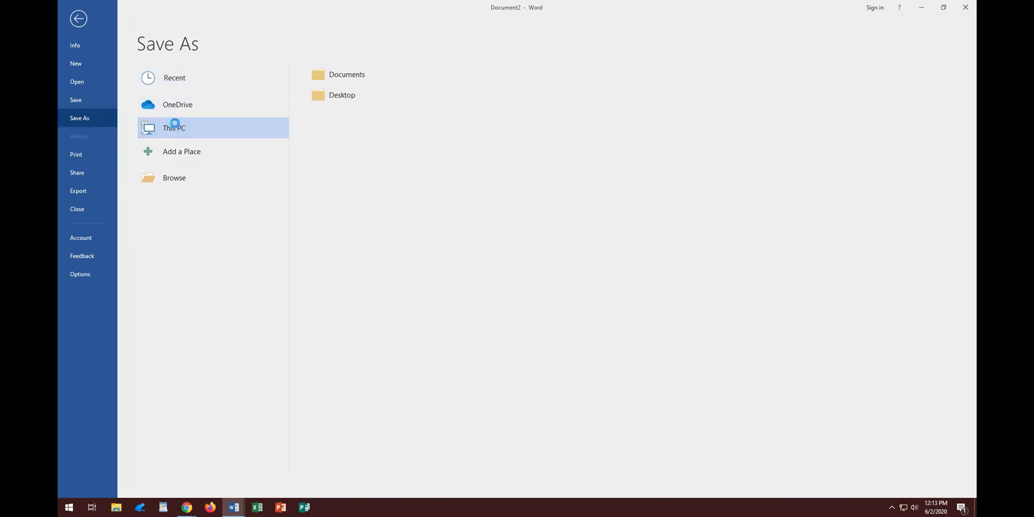
click(175, 177)
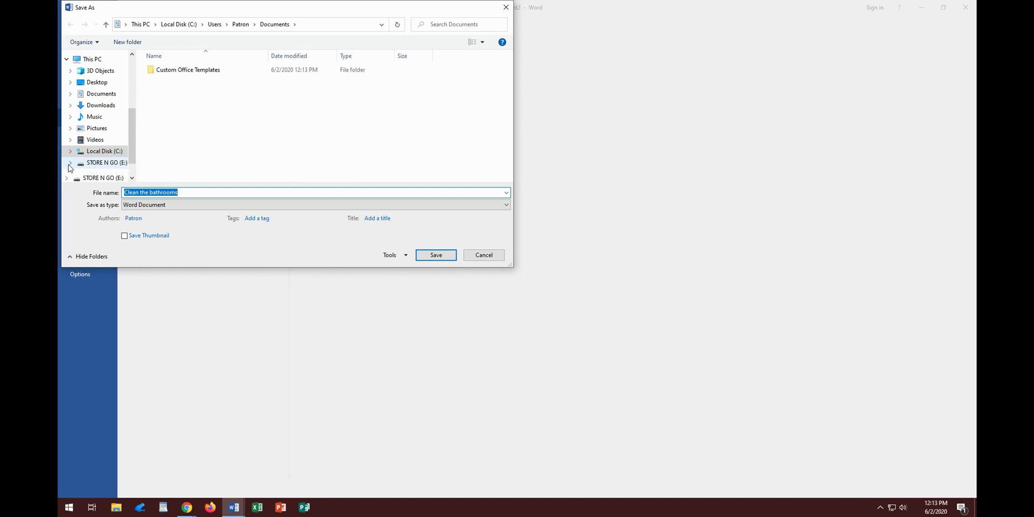
click(95, 161)
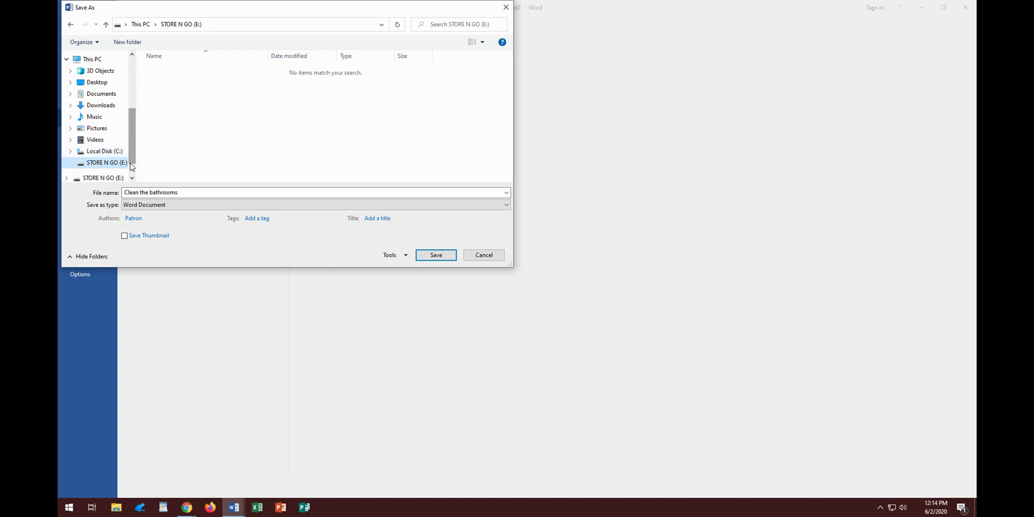
scroll(99, 164, down, 1)
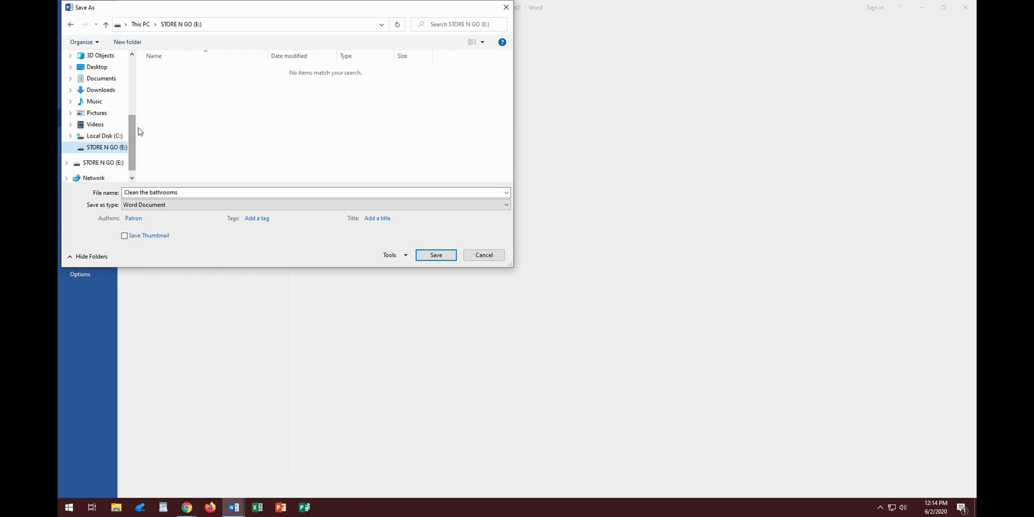
click(436, 255)
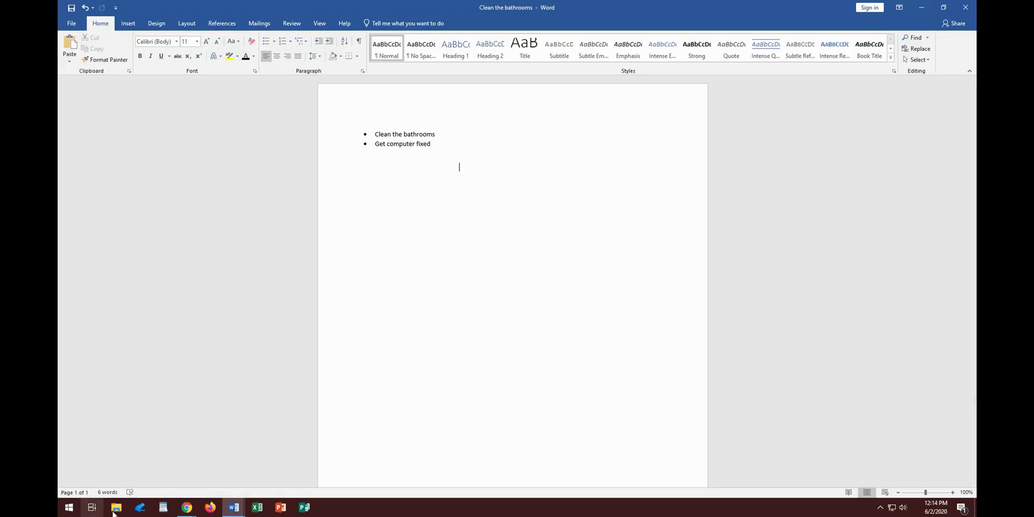
Switch to File Explorer and open the STORE N GO (E:) drive to check for the saved file
click(117, 509)
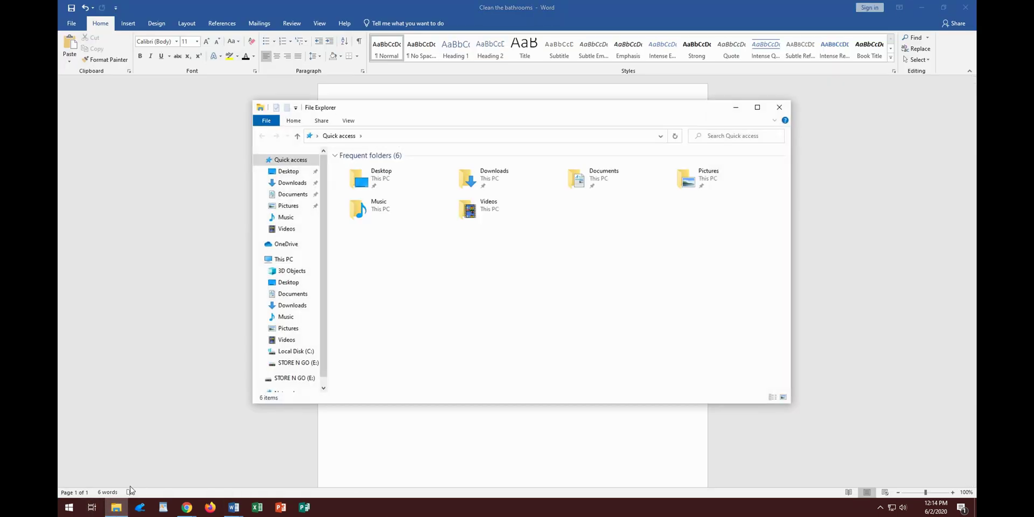
scroll(316, 345, down, 1)
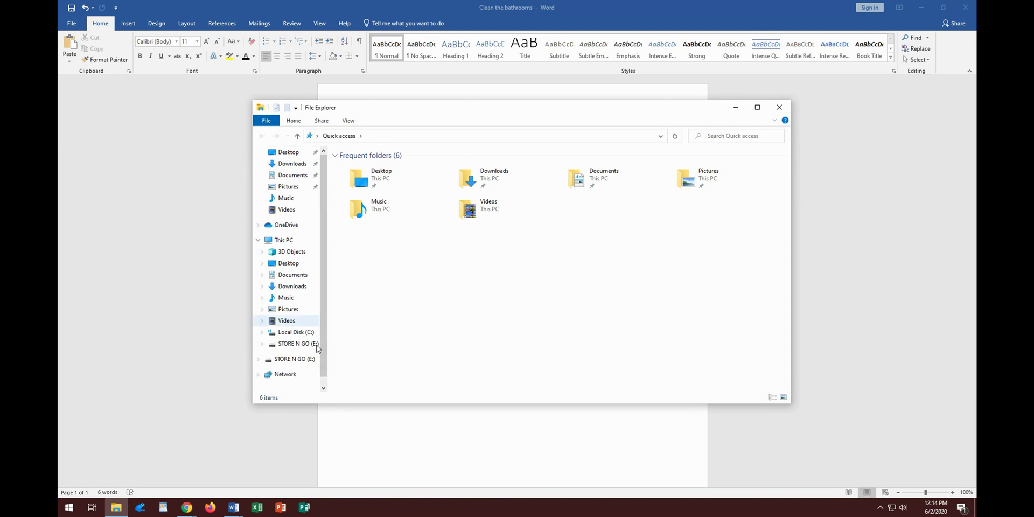
click(286, 345)
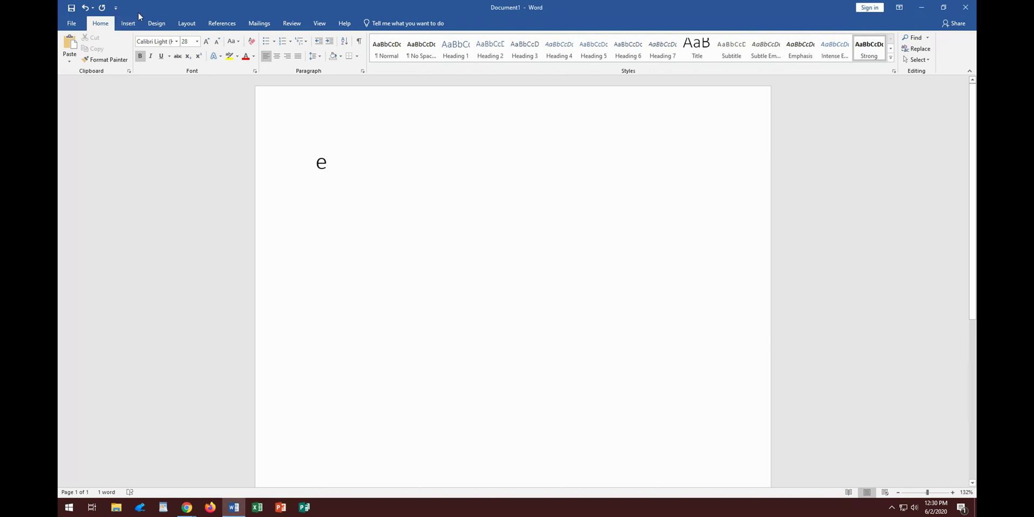
click(128, 24)
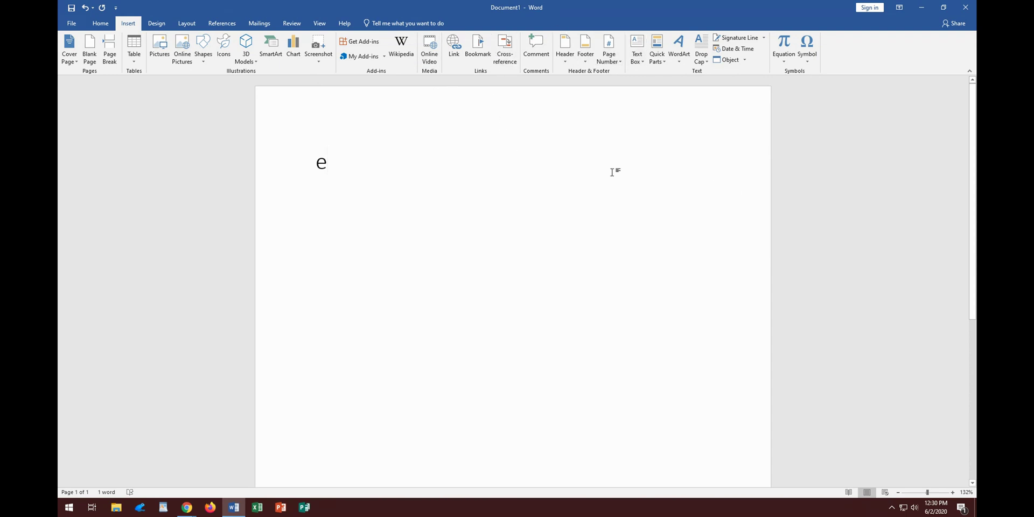
click(157, 23)
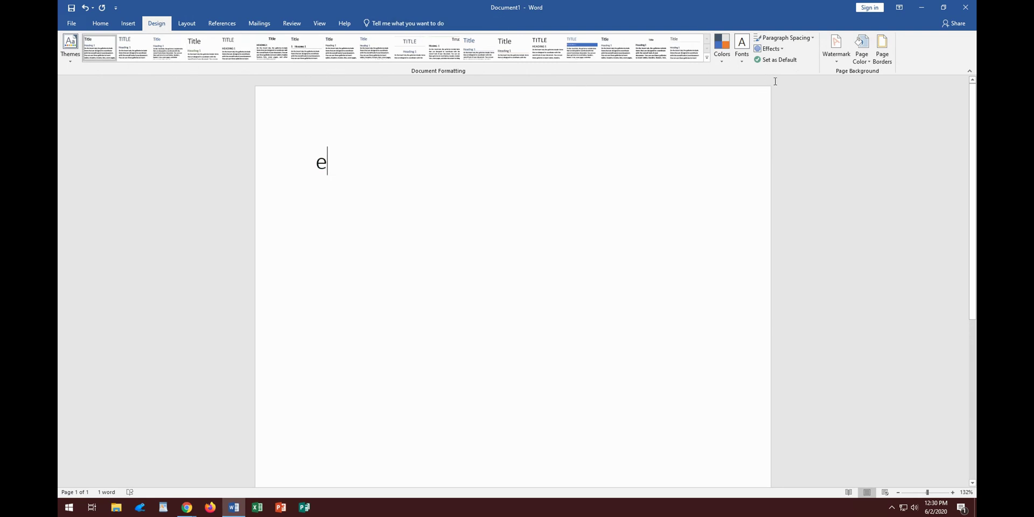
Set the page orientation of Document1 to landscape
click(191, 22)
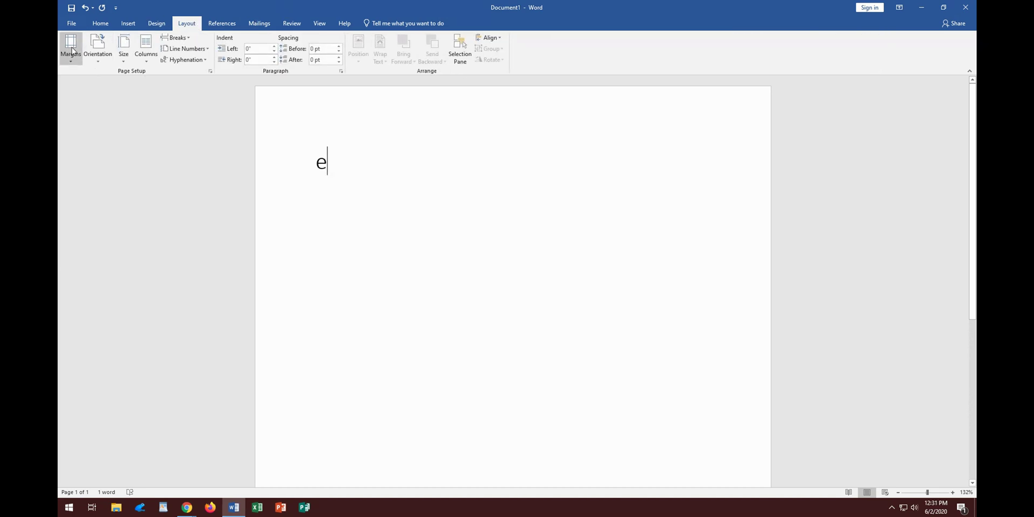
click(95, 57)
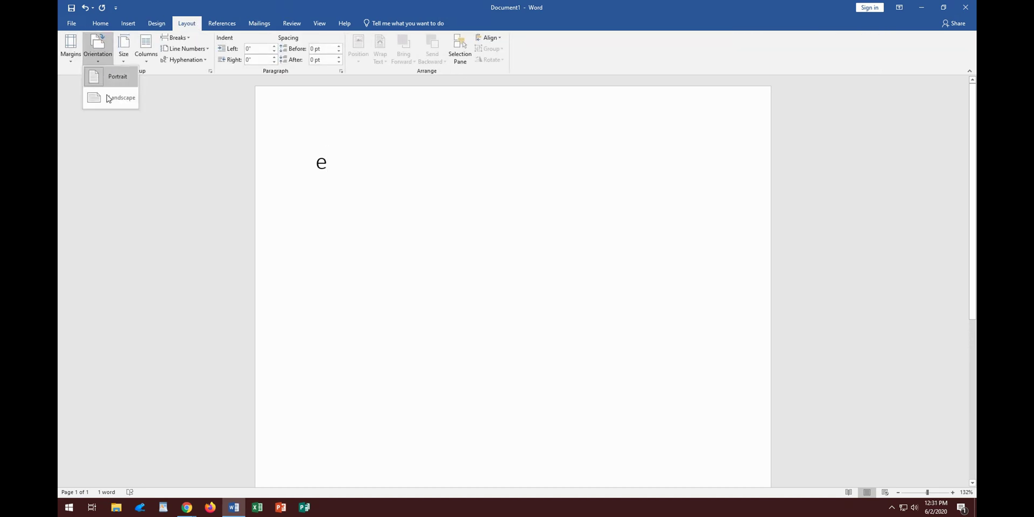
click(102, 97)
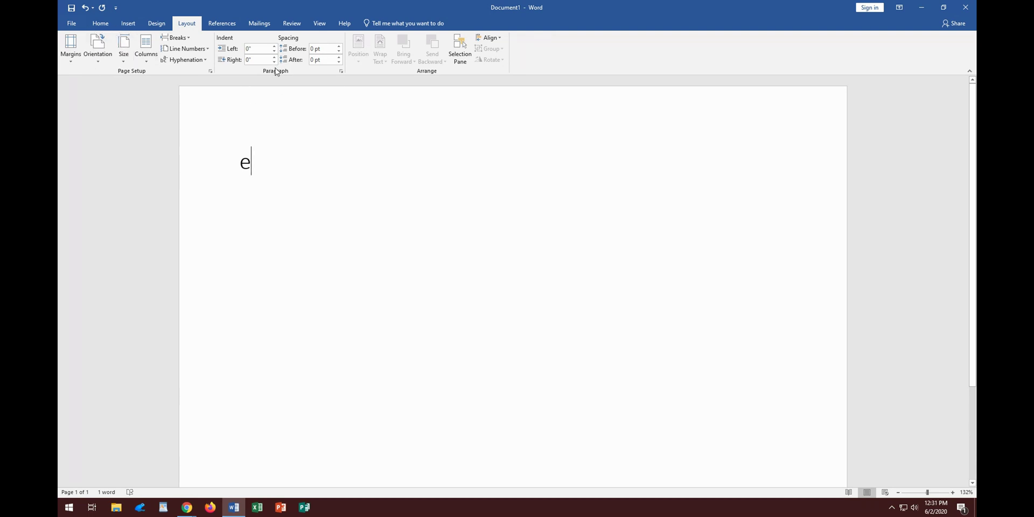
click(253, 49)
click(219, 20)
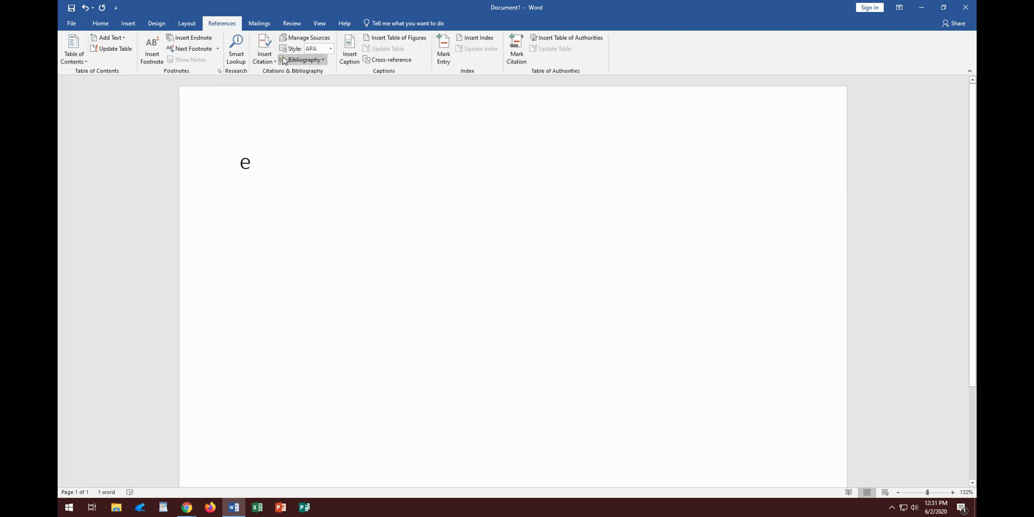
click(259, 25)
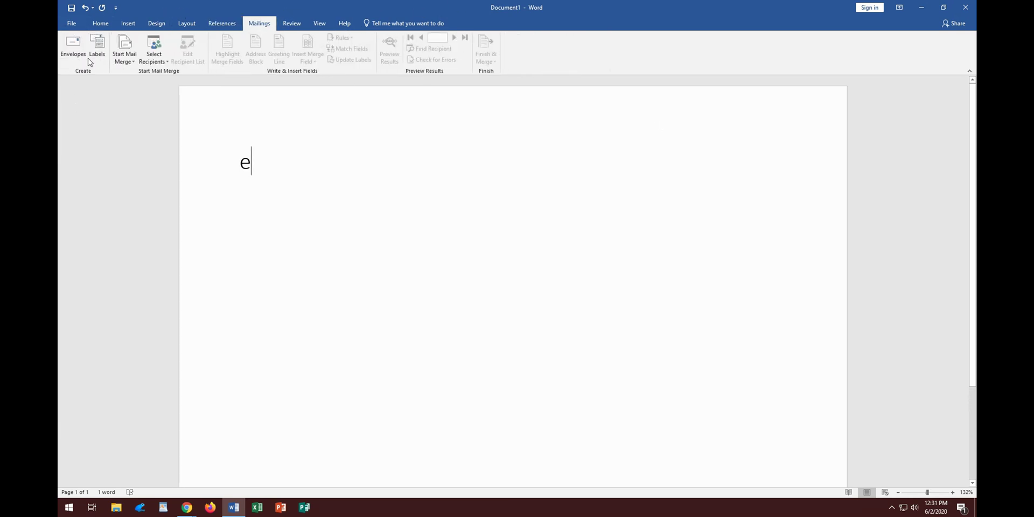
Check the document's word count statistics and dismiss them
click(291, 23)
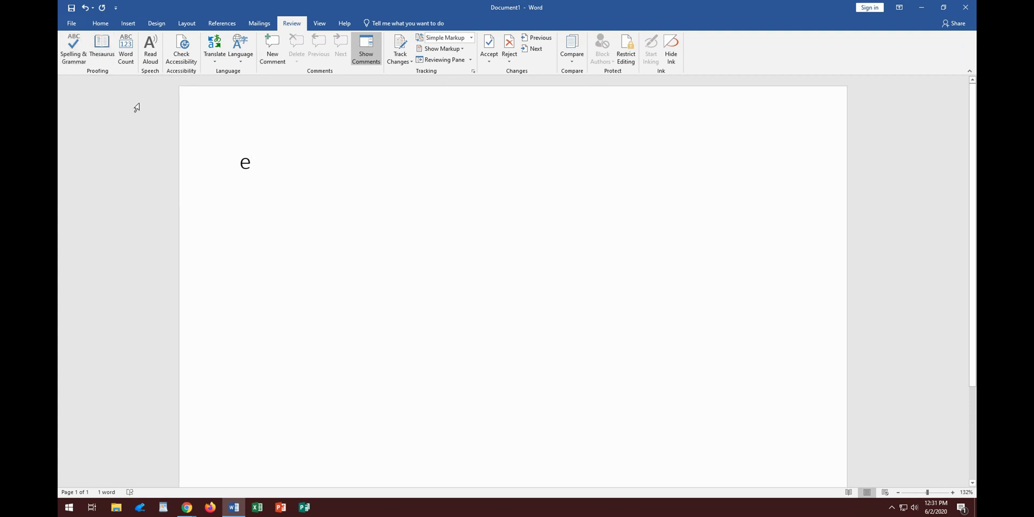
click(126, 49)
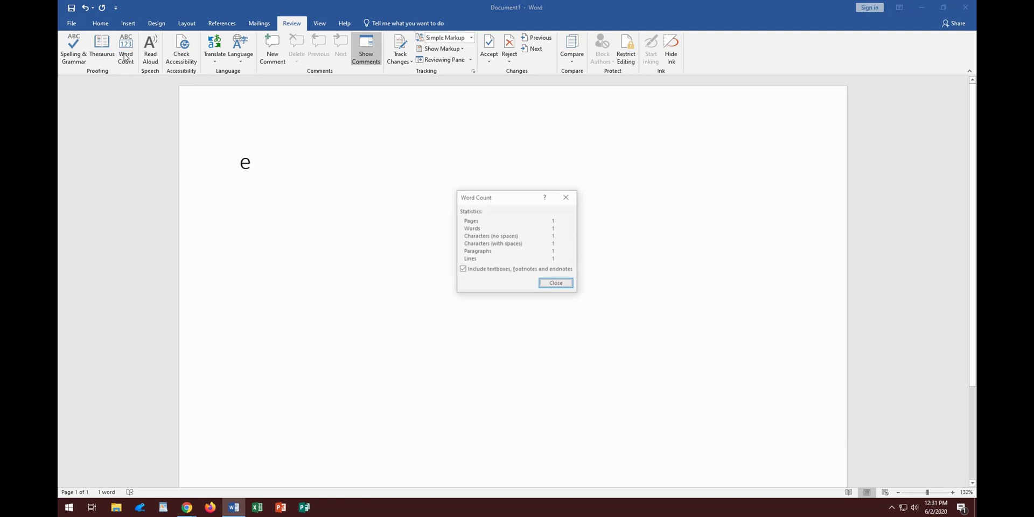
click(557, 284)
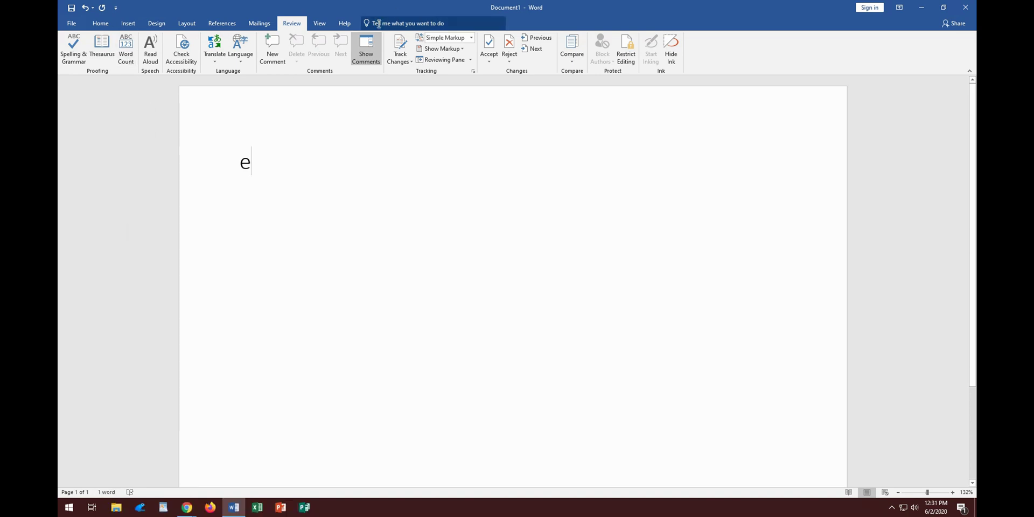
Look over the view and help commands, plus the options for document information, opening, saving and exporting
click(322, 23)
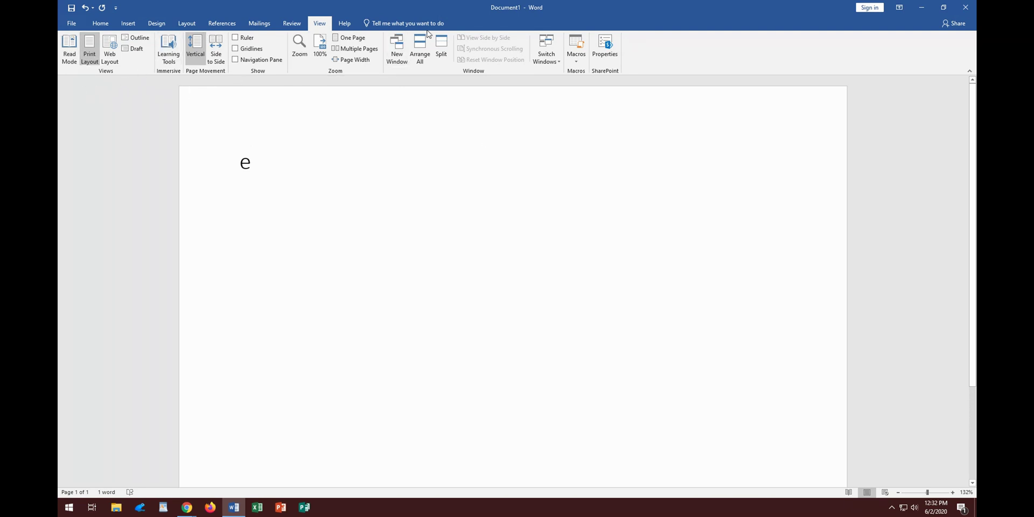
click(345, 25)
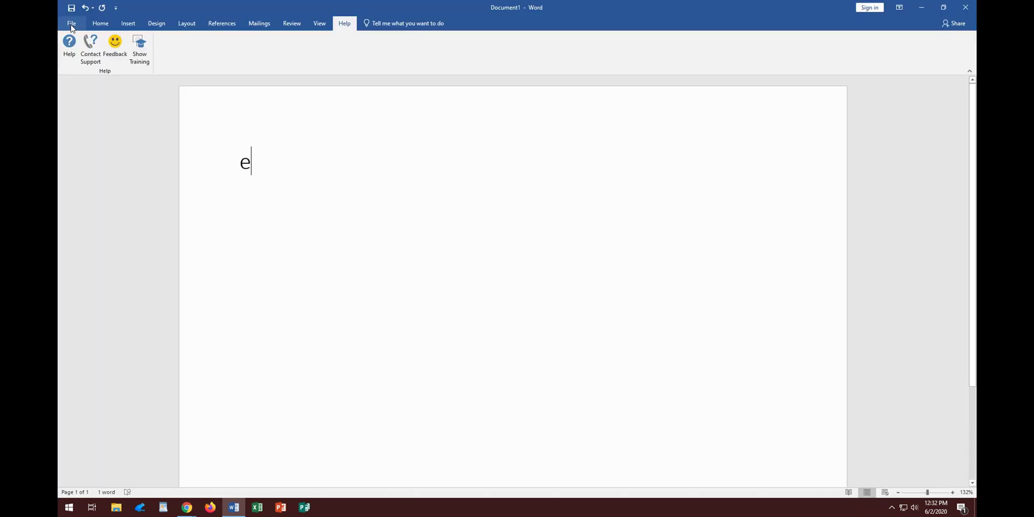
click(72, 24)
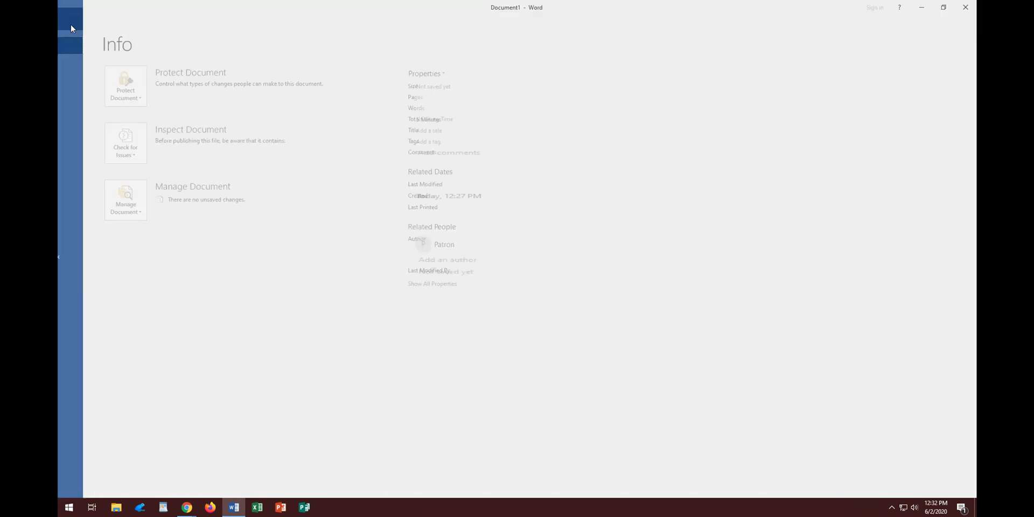
click(70, 25)
click(71, 23)
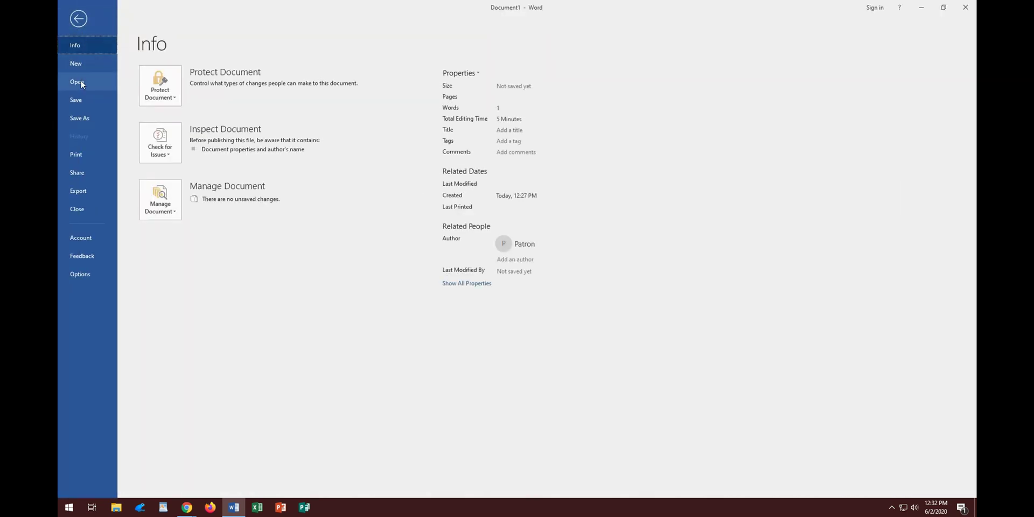
click(78, 64)
click(68, 81)
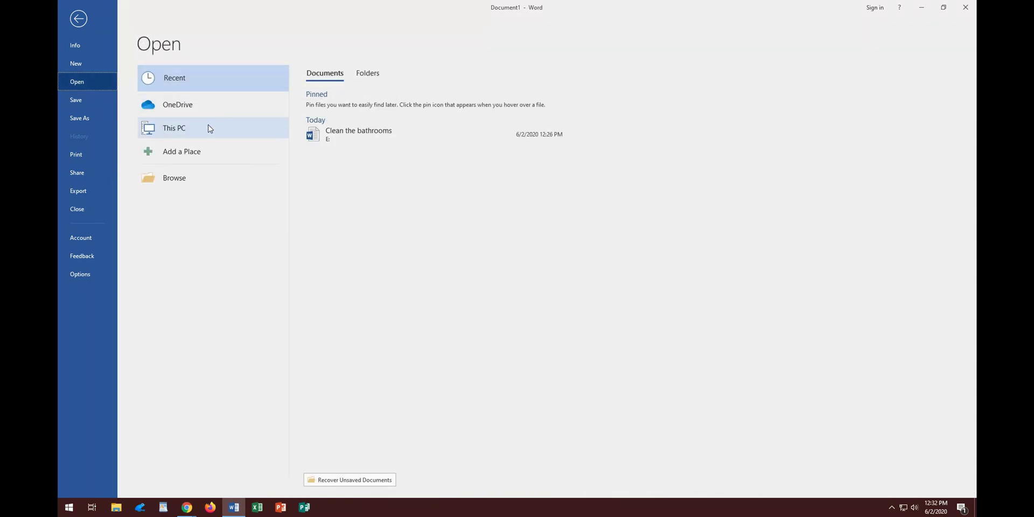
click(92, 106)
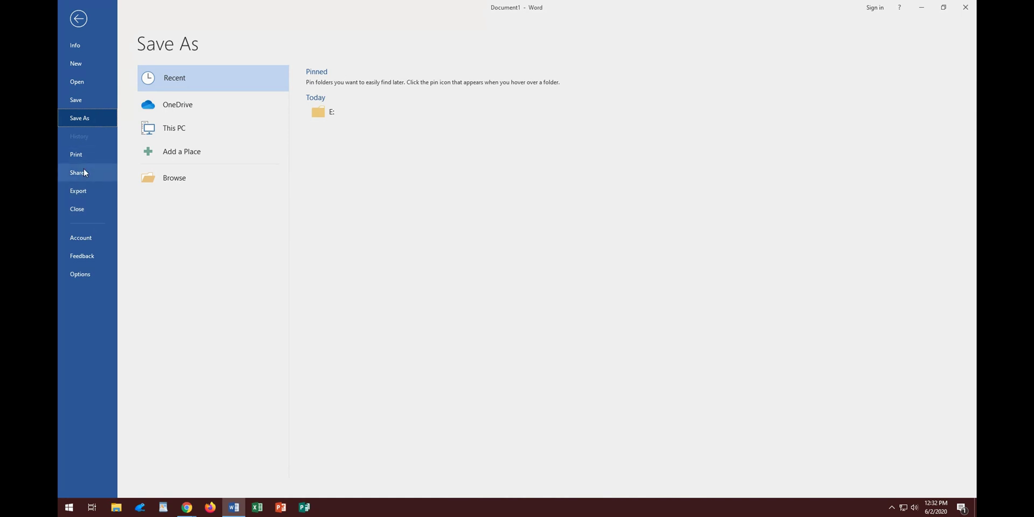
click(80, 191)
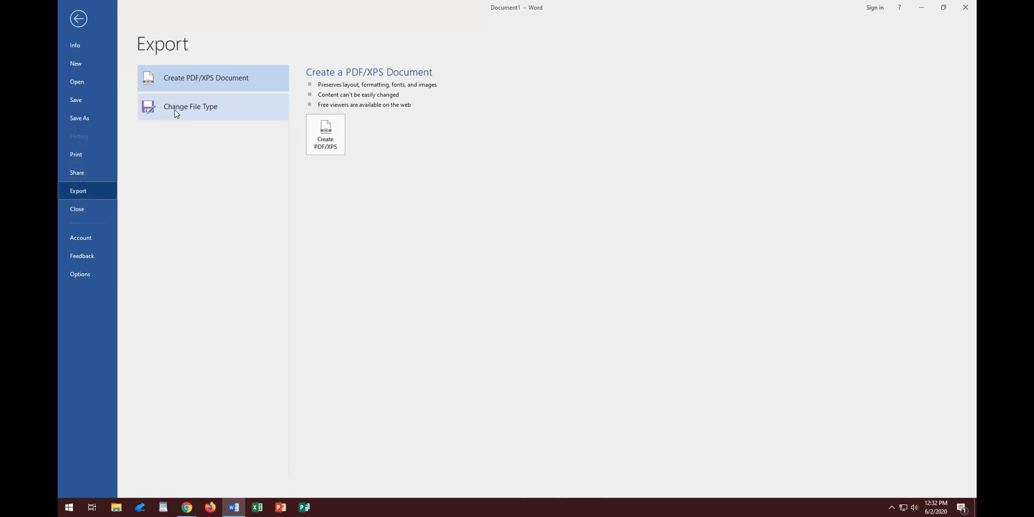
Close Document1 without saving its changes
click(95, 209)
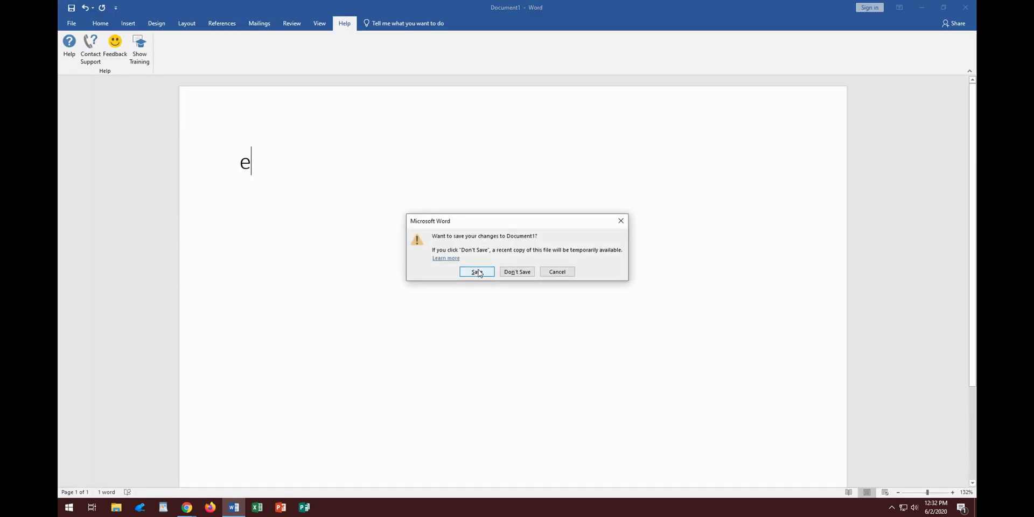
click(509, 272)
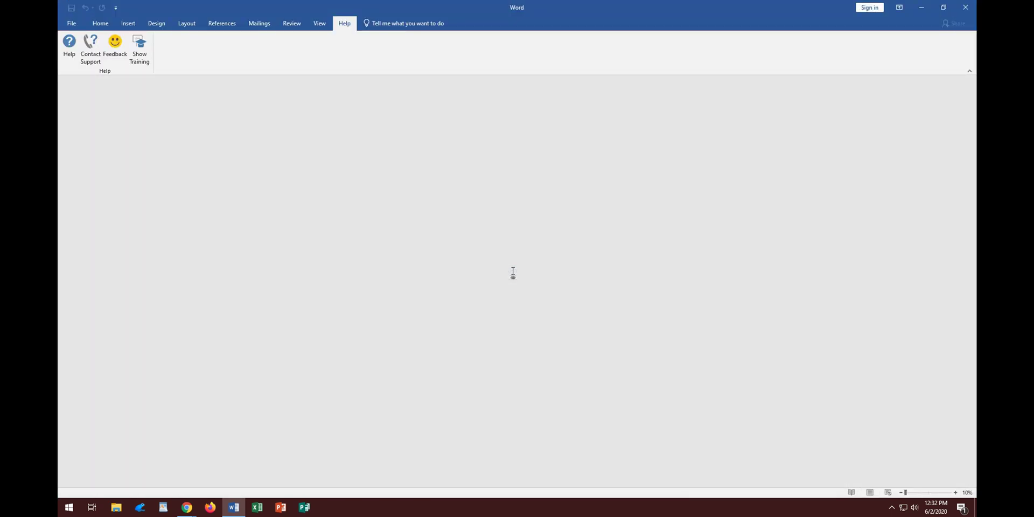